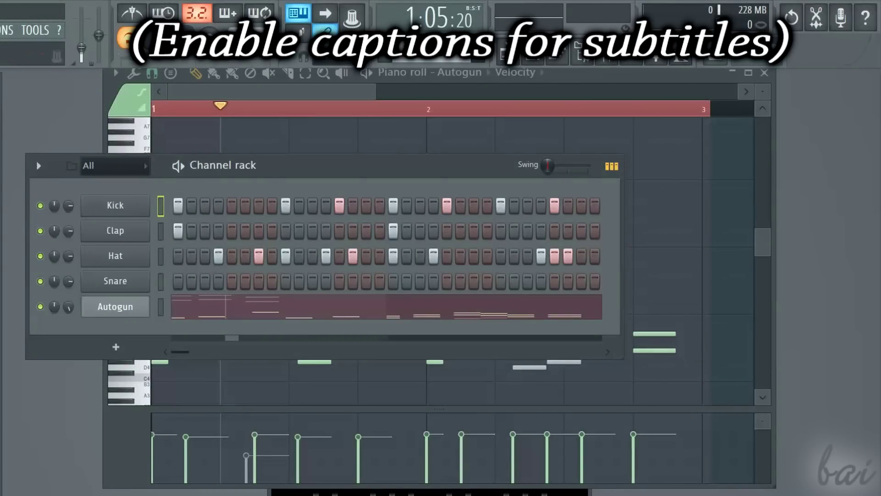
Start playback and compare the mixer's Insert 3 with its Fruity Reeverb 2 switched off and on.
{"action": "left_click", "coordinate": [163, 48]}
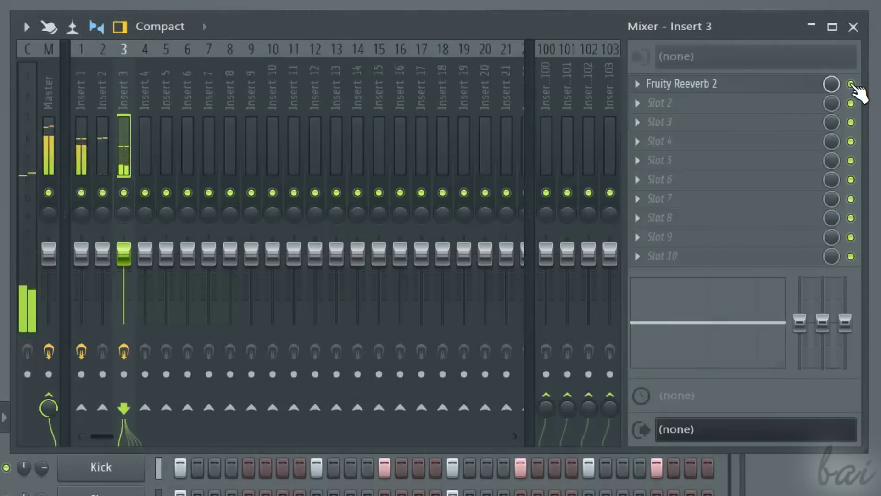
{"action": "left_click", "coordinate": [852, 84]}
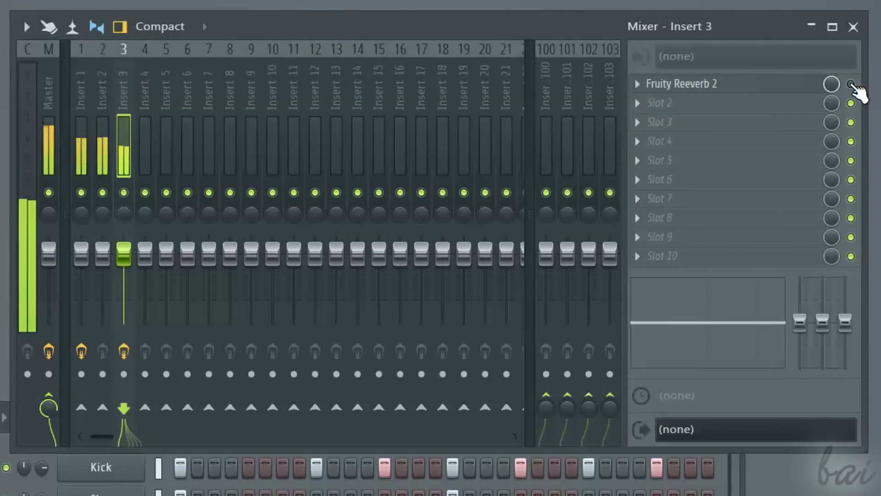
{"action": "left_click", "coordinate": [851, 84]}
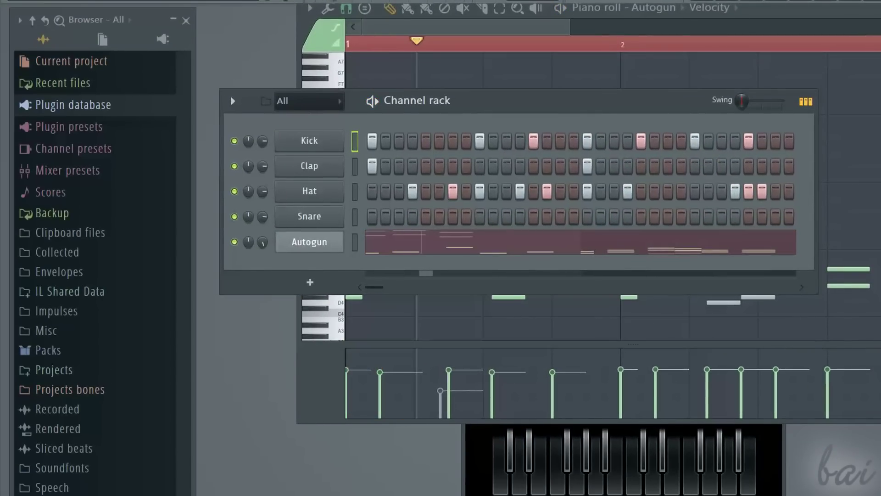
Expand the Plugin database in the browser and look through its plugin folders.
{"action": "left_click", "coordinate": [107, 98]}
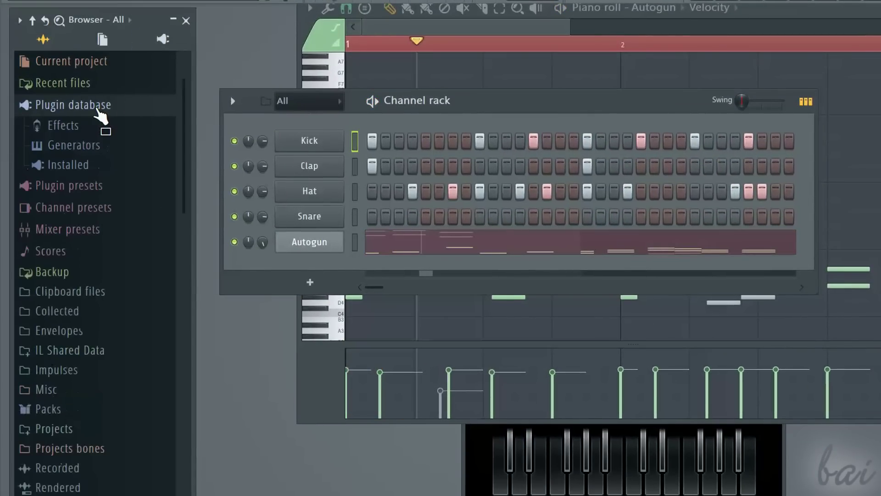
{"action": "left_click", "coordinate": [100, 120]}
{"action": "left_click", "coordinate": [110, 107]}
{"action": "left_click", "coordinate": [108, 123]}
{"action": "left_click", "coordinate": [108, 124]}
{"action": "left_click", "coordinate": [116, 143]}
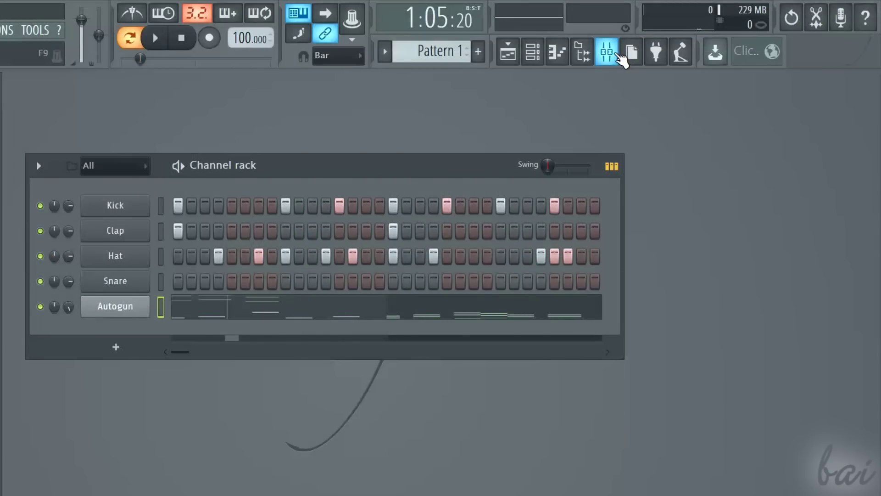
Show the mixer, place its window clear of the channel rack's channel selectors, and start pattern playback.
{"action": "left_click", "coordinate": [619, 55]}
{"action": "left_click_drag", "start_coordinate": [427, 108], "coordinate": [486, 145]}
{"action": "left_click", "coordinate": [162, 40]}
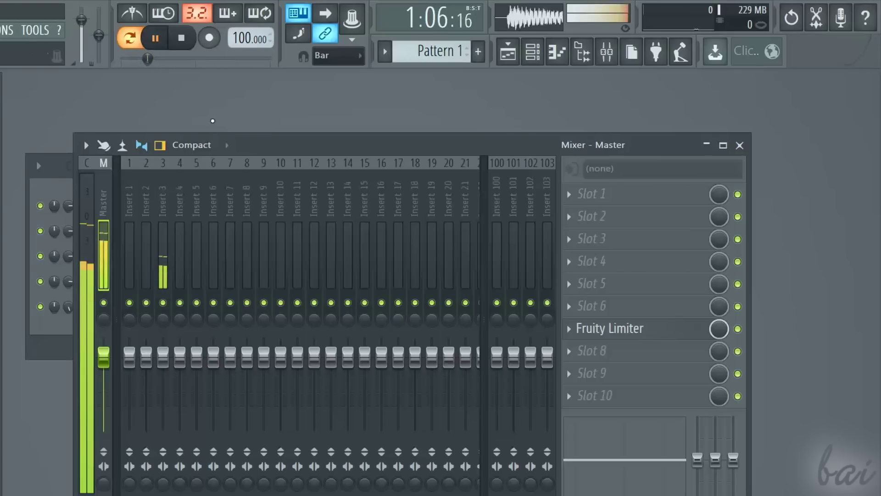
{"action": "left_click_drag", "start_coordinate": [263, 145], "coordinate": [315, 146]}
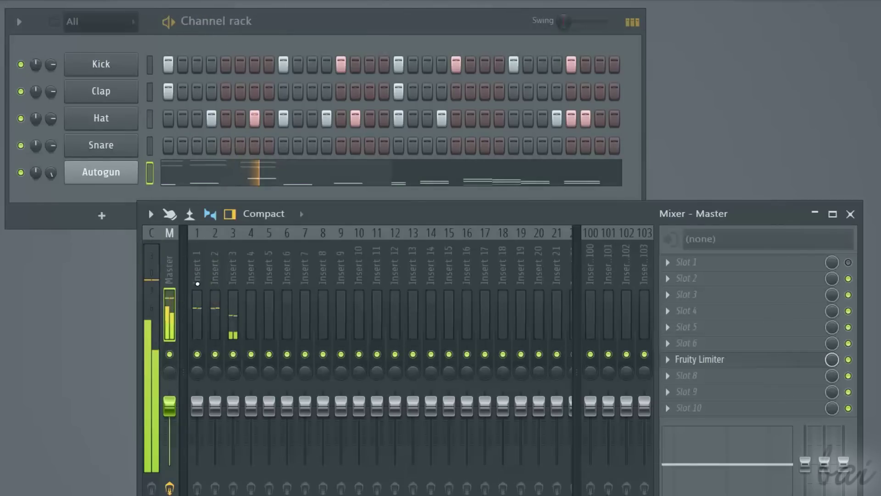
Select the Kick channel and route it to mixer track Insert 1.
{"action": "right_click", "coordinate": [197, 283]}
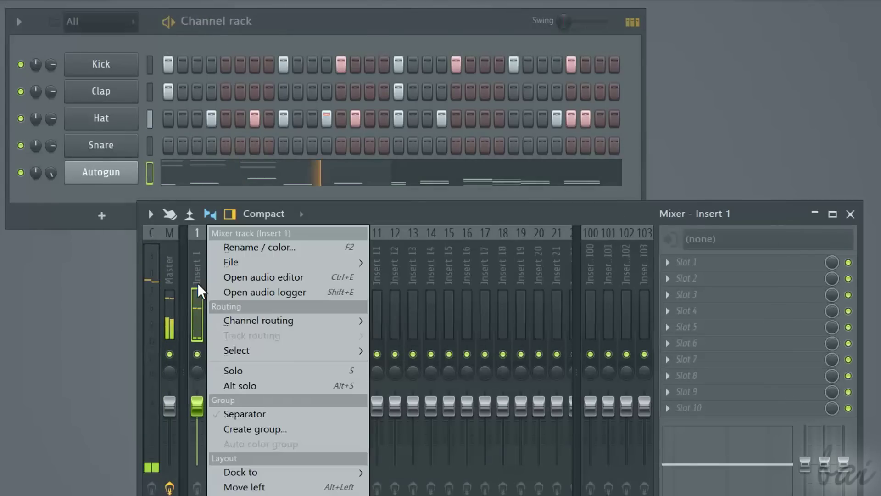
{"action": "left_click", "coordinate": [149, 64]}
{"action": "left_click", "coordinate": [198, 301]}
{"action": "right_click", "coordinate": [202, 301]}
{"action": "mouse_move", "coordinate": [247, 324]}
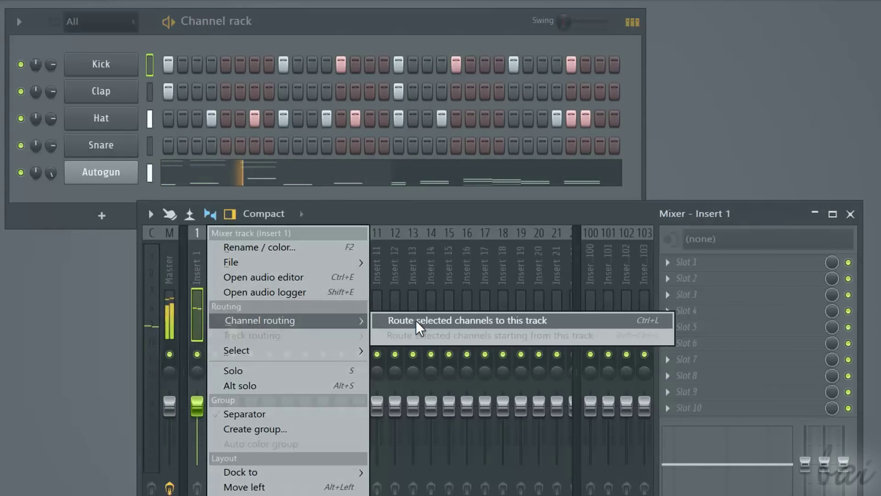
{"action": "left_click", "coordinate": [412, 319]}
Select the Clap channel and route it to mixer track Insert 2.
{"action": "left_click", "coordinate": [150, 91]}
{"action": "left_click", "coordinate": [215, 317]}
{"action": "right_click", "coordinate": [217, 319]}
{"action": "mouse_move", "coordinate": [285, 321]}
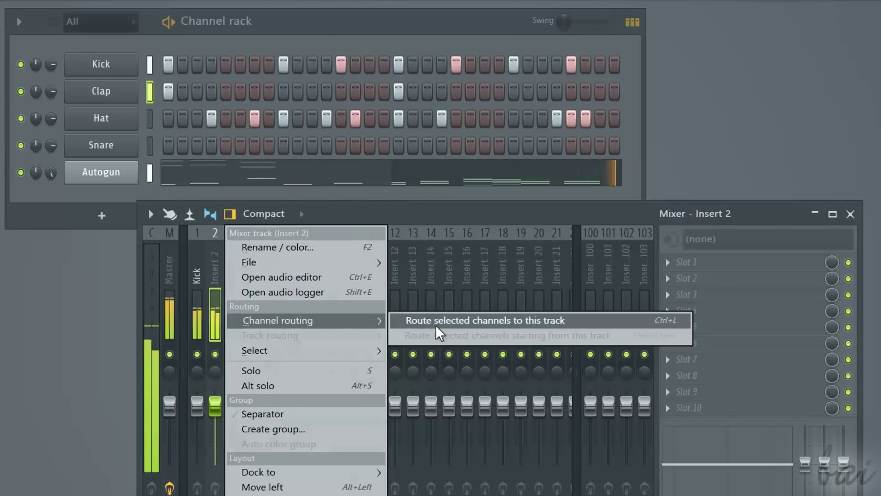
{"action": "left_click", "coordinate": [436, 322]}
Select the Hat channel and route it to mixer track Insert 3.
{"action": "left_click", "coordinate": [150, 119]}
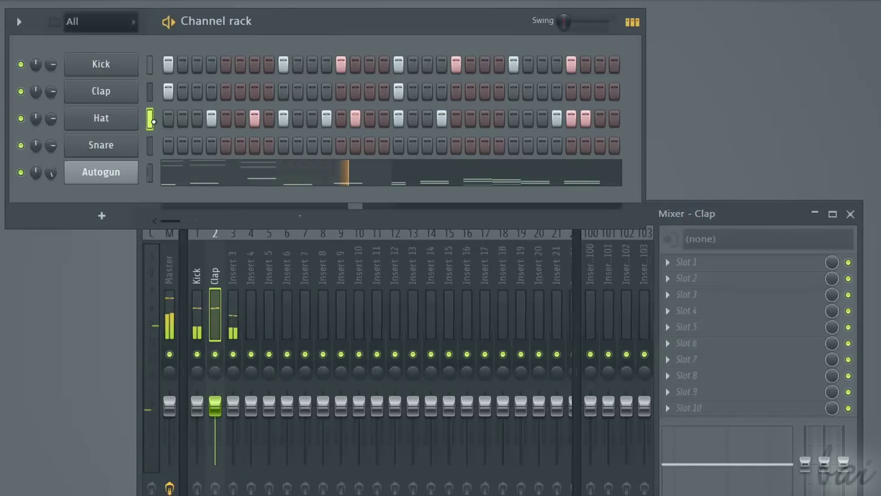
{"action": "left_click", "coordinate": [233, 317]}
{"action": "right_click", "coordinate": [233, 317]}
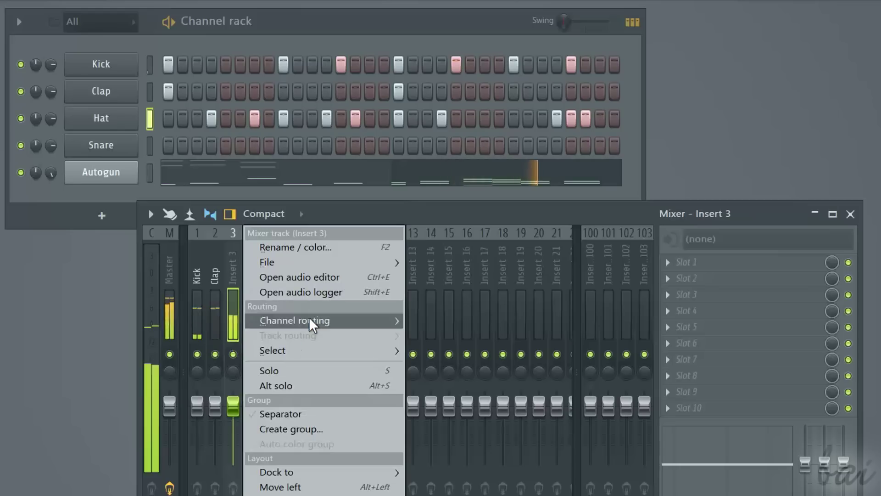
{"action": "left_click", "coordinate": [421, 317]}
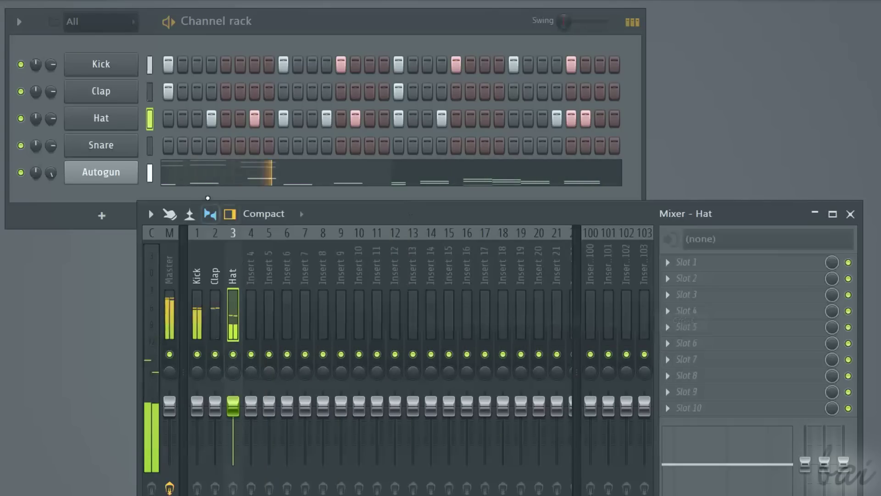
Select the Autogun channel and route it to mixer track Insert 4.
{"action": "left_click", "coordinate": [150, 172]}
{"action": "right_click", "coordinate": [256, 310]}
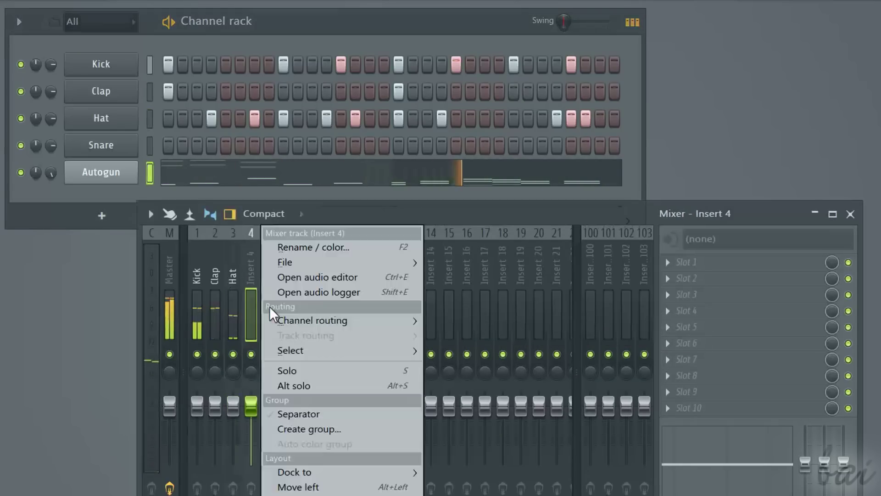
{"action": "mouse_move", "coordinate": [332, 318]}
{"action": "left_click", "coordinate": [454, 316]}
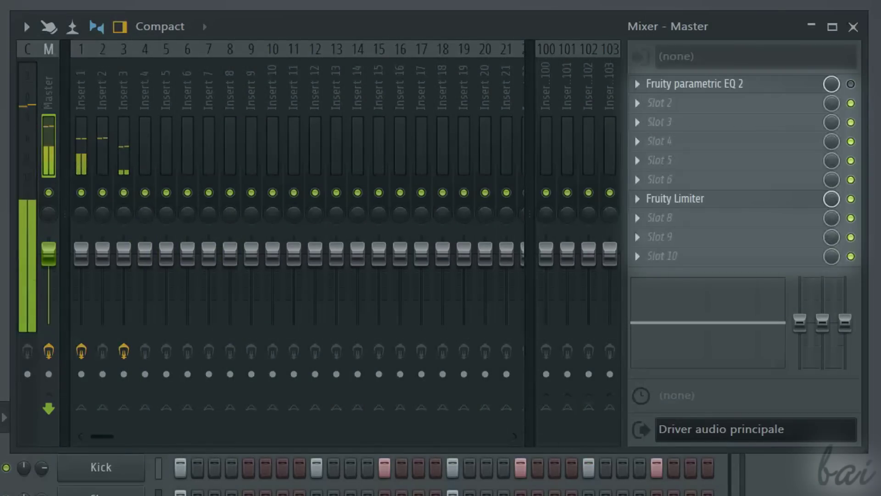
Toggle Fruity parametric EQ 2 on the Master track to hear its effect on the whole mix.
{"action": "left_click", "coordinate": [851, 84]}
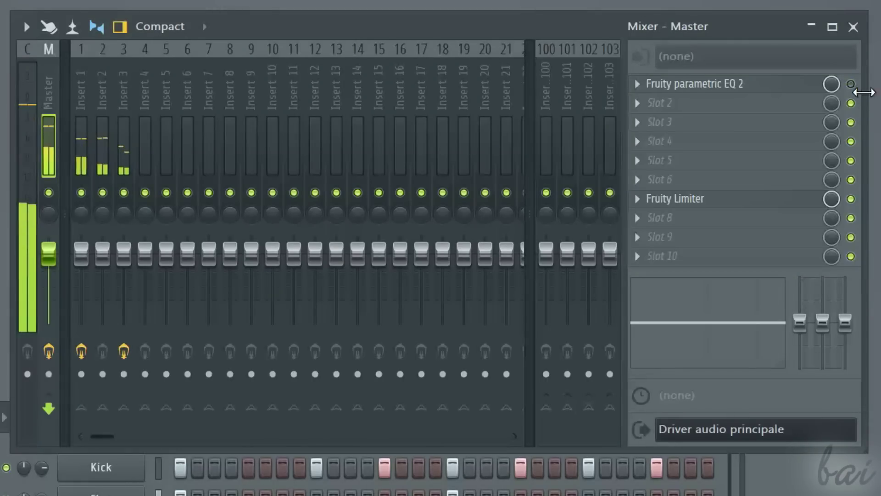
Go through the Kick, Clap, Hat and Autogun mixer tracks and enable Fruity Fast Dist on Autogun.
{"action": "left_click", "coordinate": [91, 130]}
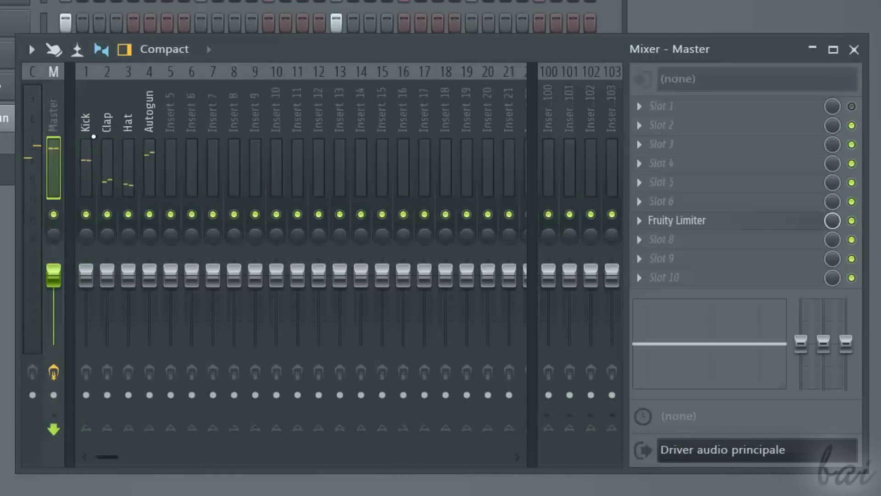
{"action": "key", "text": "Right"}
{"action": "key", "text": "Right"}
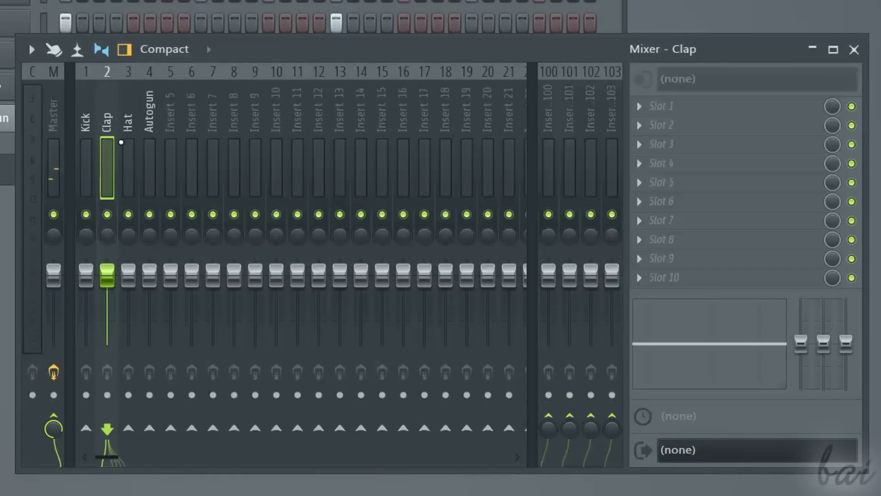
{"action": "key", "text": "Right"}
{"action": "key", "text": "Right"}
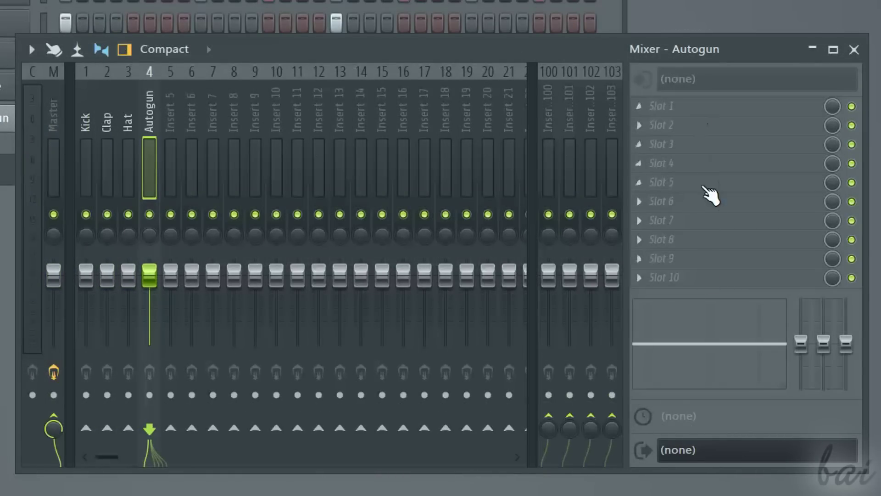
{"action": "left_click", "coordinate": [702, 164]}
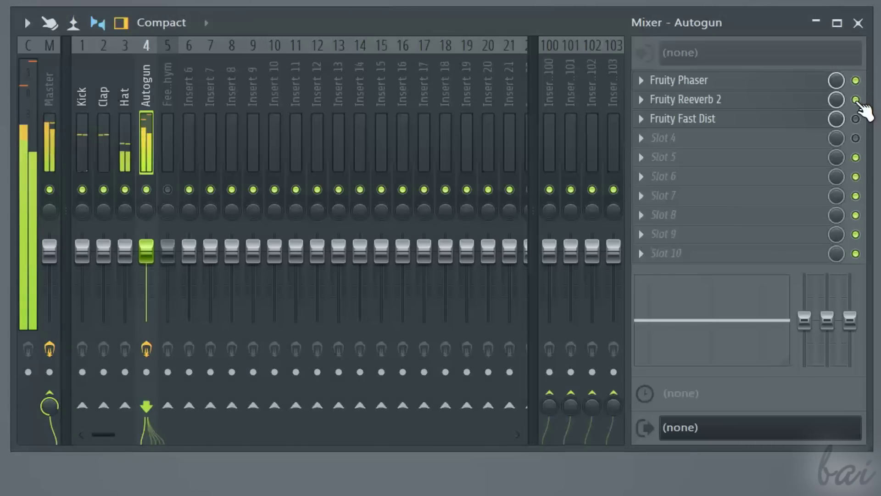
{"action": "left_click", "coordinate": [857, 120]}
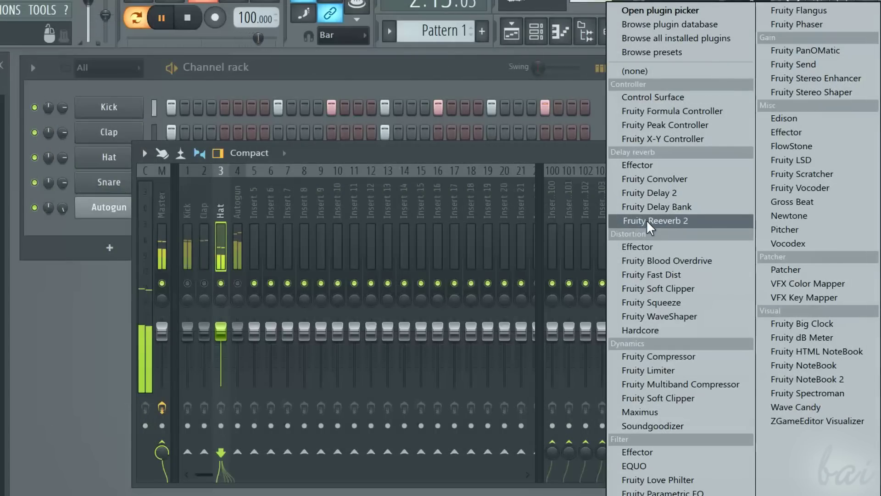
Add Fruity Reeverb 2 to the first effect slot of the Hat track and reposition its editor window.
{"action": "left_click", "coordinate": [699, 223]}
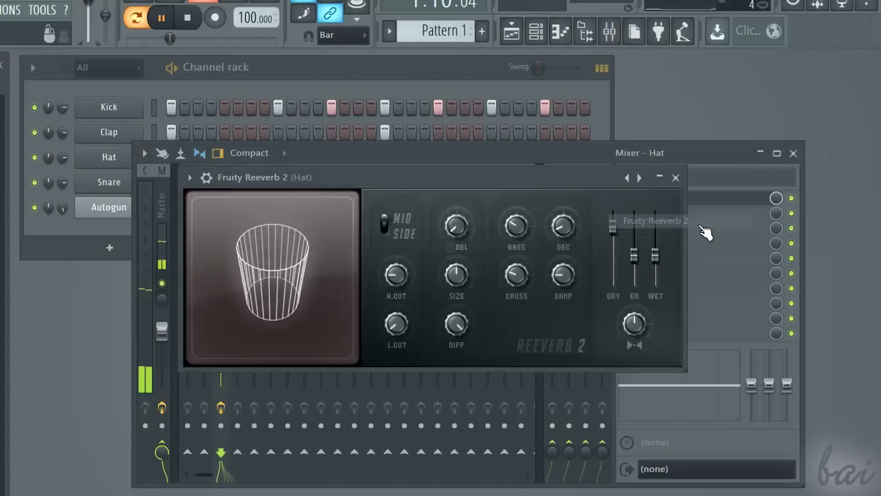
{"action": "left_click_drag", "start_coordinate": [410, 177], "coordinate": [401, 242]}
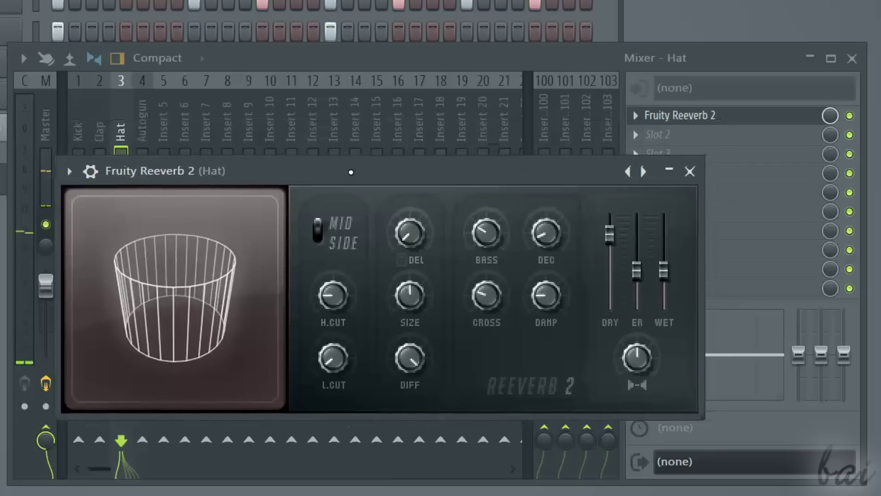
{"action": "left_click_drag", "start_coordinate": [351, 172], "coordinate": [495, 168]}
Raise the wet level and size of the Hat track's Fruity Reeverb 2, recheck its editor and close it.
{"action": "left_click_drag", "start_coordinate": [807, 265], "coordinate": [808, 238]}
{"action": "left_click_drag", "start_coordinate": [553, 290], "coordinate": [553, 261]}
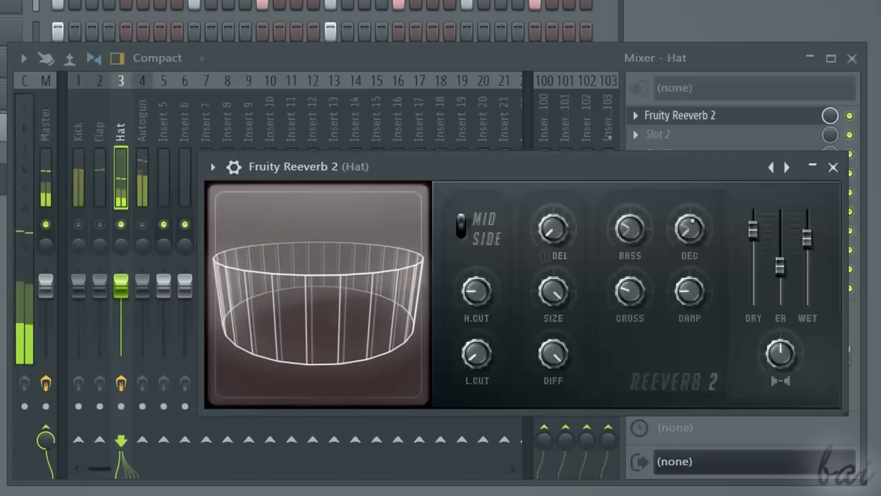
{"action": "left_click", "coordinate": [833, 167]}
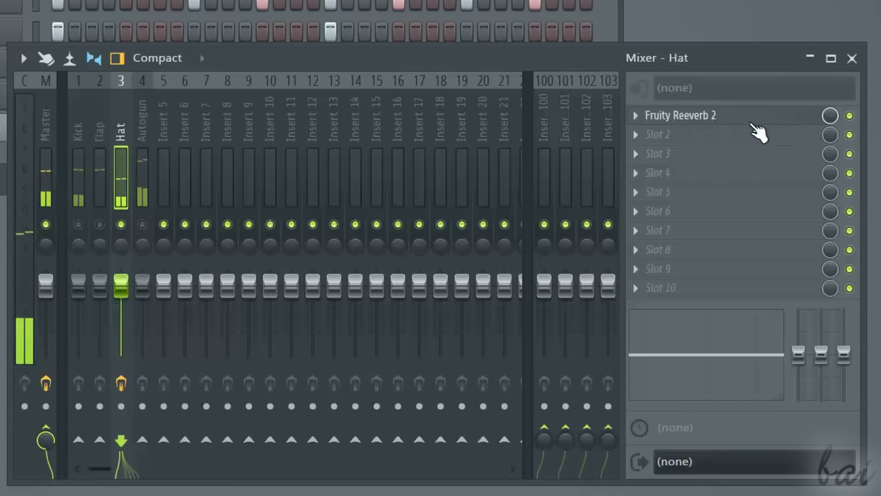
{"action": "left_click", "coordinate": [733, 120]}
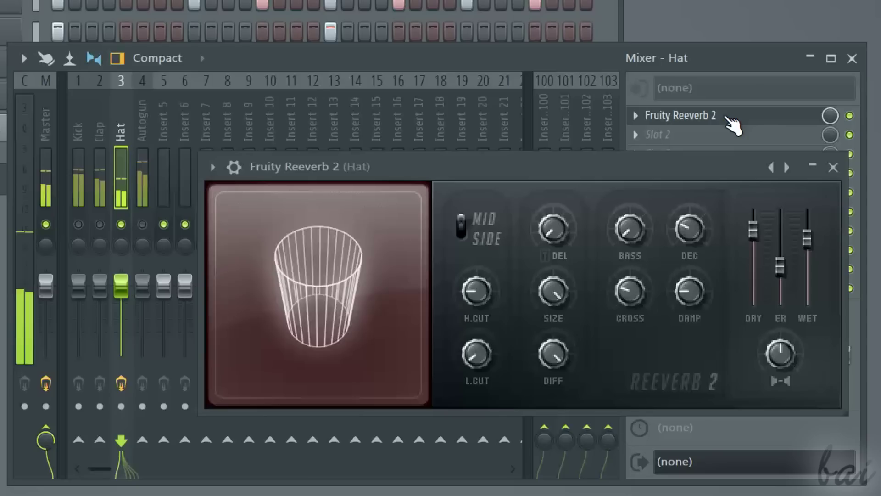
{"action": "left_click", "coordinate": [833, 167]}
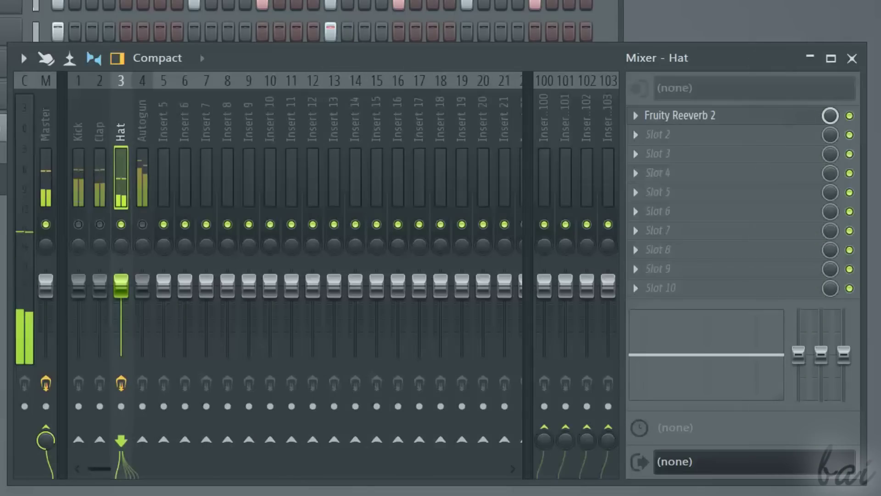
Replace Fruity Reeverb 2 in the Hat track's first slot with Fruity Delay Bank.
{"action": "left_click", "coordinate": [636, 116]}
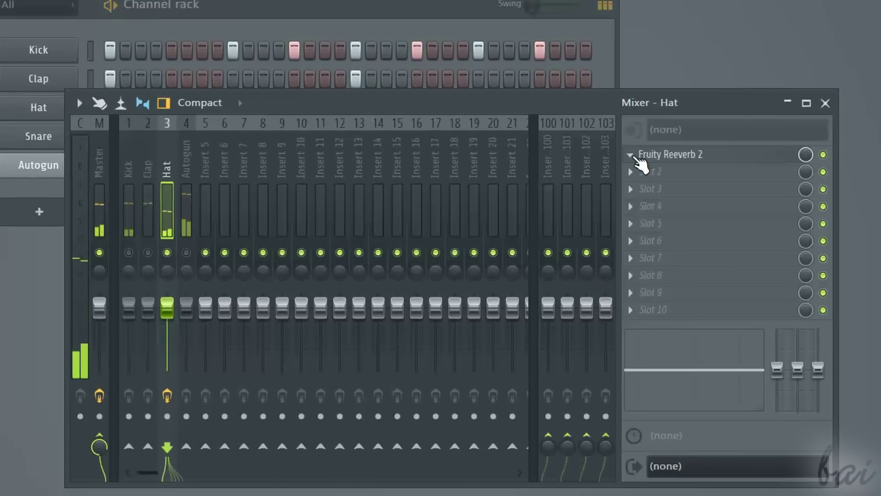
{"action": "left_click", "coordinate": [634, 151]}
{"action": "left_click", "coordinate": [646, 176]}
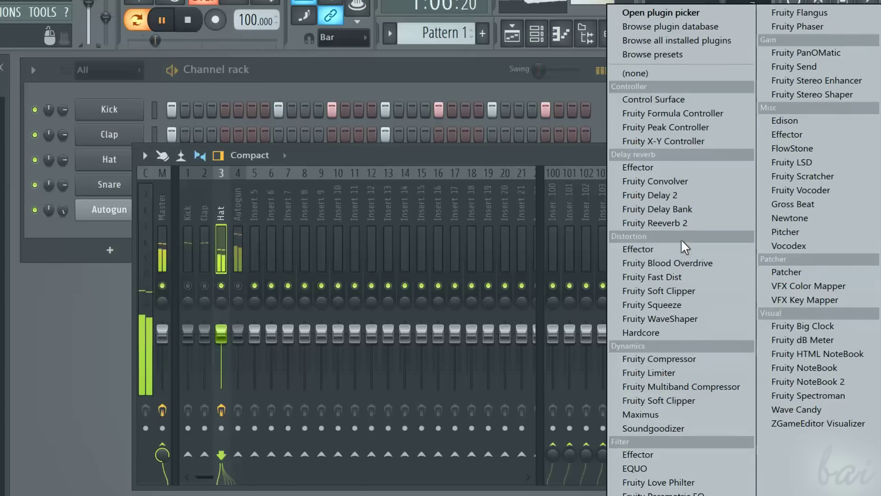
{"action": "left_click", "coordinate": [684, 209]}
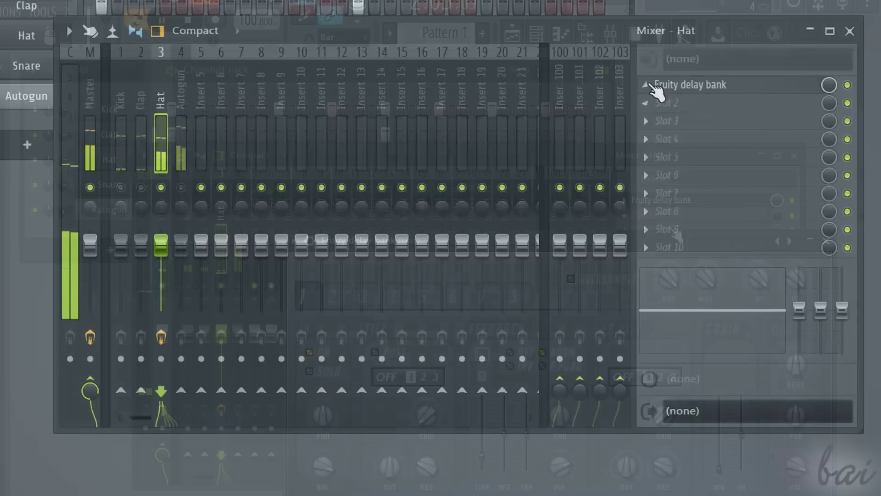
Remove Fruity delay bank from the Hat track's first slot by replacing it with (none).
{"action": "left_click", "coordinate": [655, 86]}
{"action": "mouse_move", "coordinate": [663, 103]}
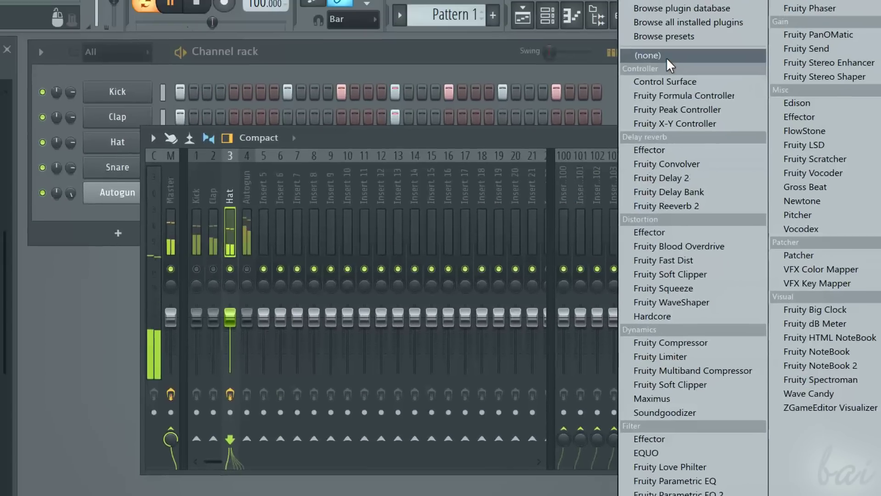
{"action": "left_click", "coordinate": [666, 57]}
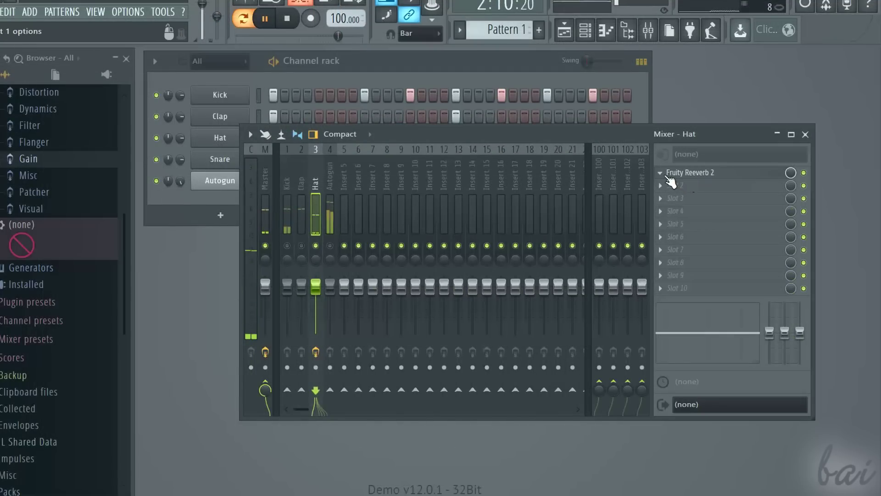
Swap the Fruity Reeverb 2 in the Hat track's first slot for Fruity Delay Bank.
{"action": "left_click", "coordinate": [662, 173]}
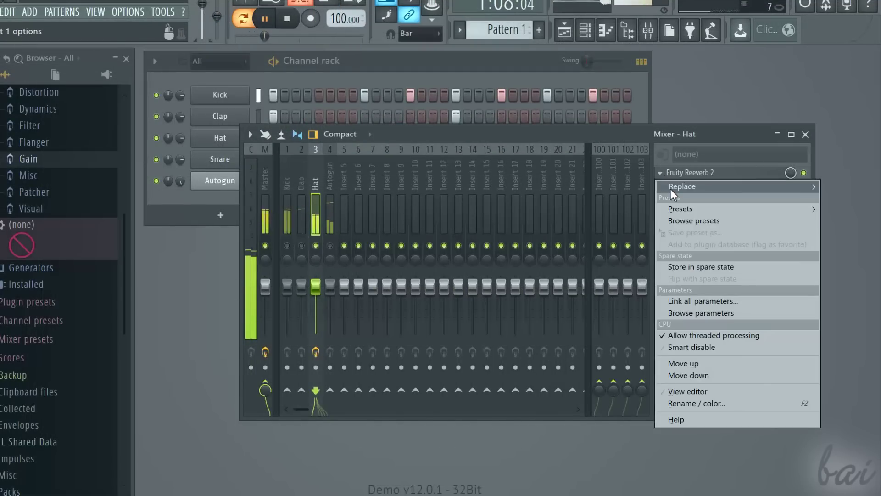
{"action": "mouse_move", "coordinate": [670, 188]}
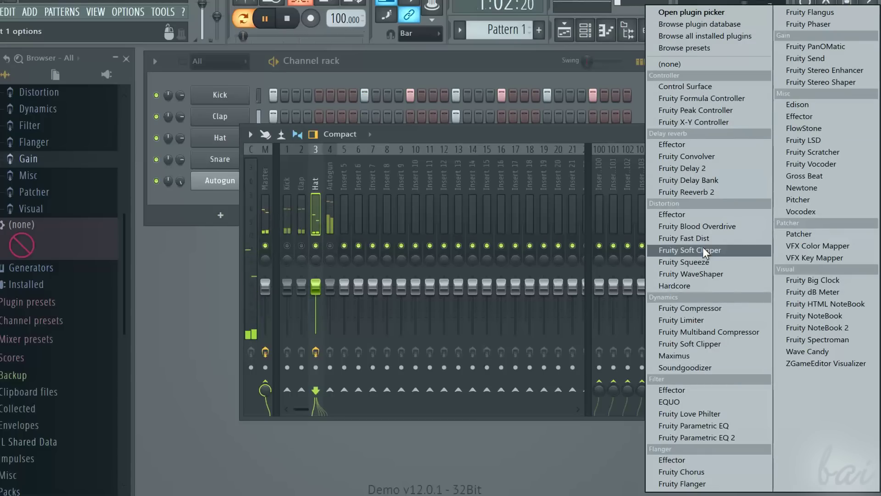
{"action": "left_click", "coordinate": [712, 179]}
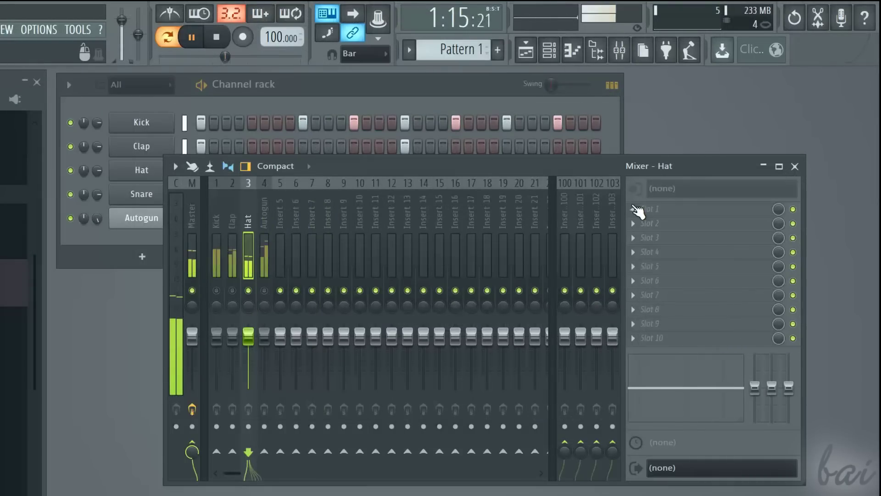
Load Fruity Delay 2 into the Hat track's first slot and reposition its editor.
{"action": "left_click", "coordinate": [633, 207]}
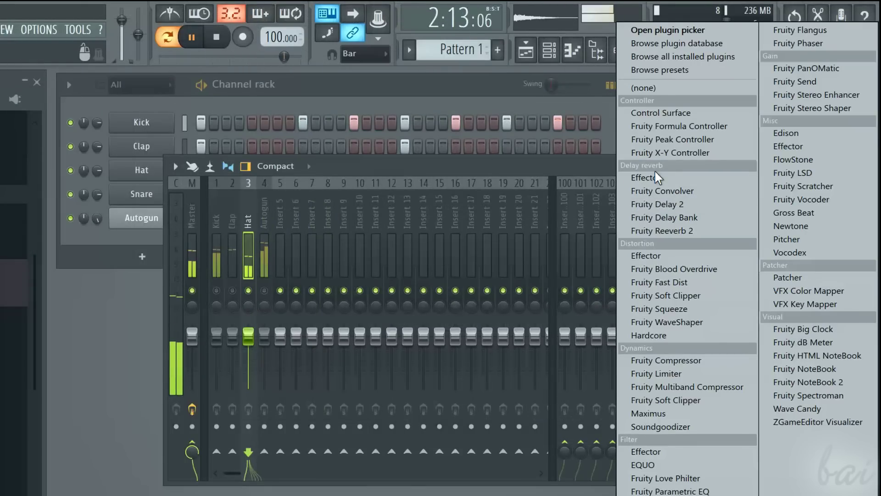
{"action": "left_click", "coordinate": [678, 203]}
{"action": "left_click_drag", "start_coordinate": [504, 269], "coordinate": [582, 244]}
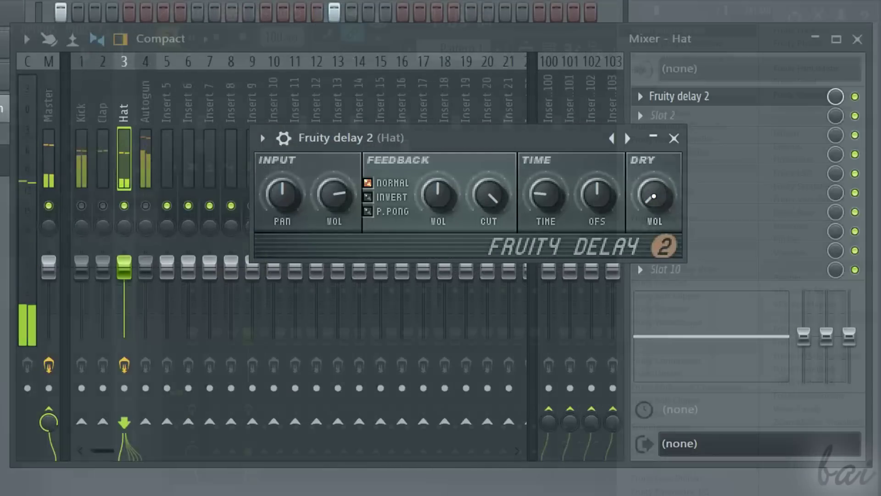
Load Fruity Delay Bank into the Hat track's first slot, and adjust the feedback volume of Fruity Delay 2.
{"action": "left_click", "coordinate": [649, 112]}
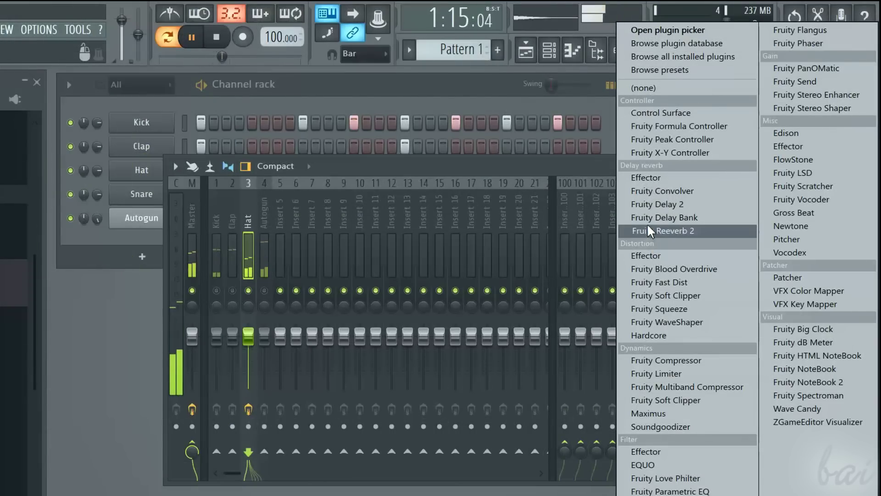
{"action": "left_click", "coordinate": [664, 217]}
{"action": "left_click_drag", "start_coordinate": [655, 237], "coordinate": [562, 237]}
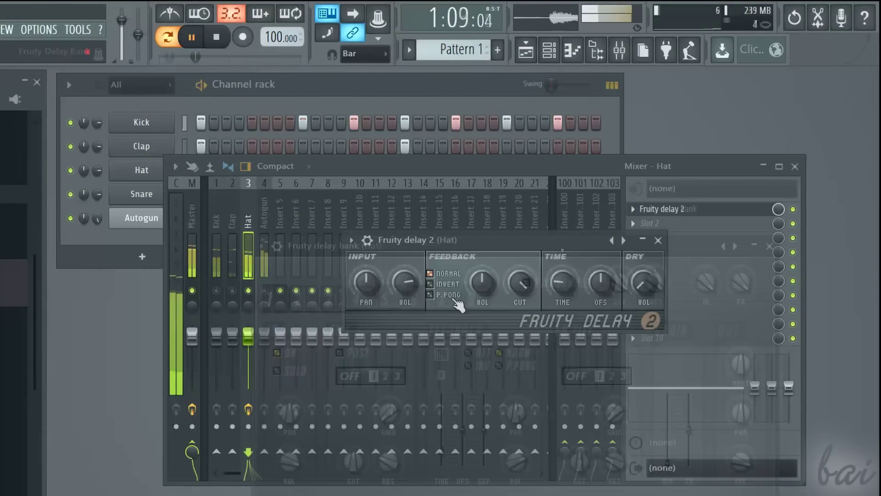
{"action": "left_click_drag", "start_coordinate": [482, 283], "coordinate": [500, 283]}
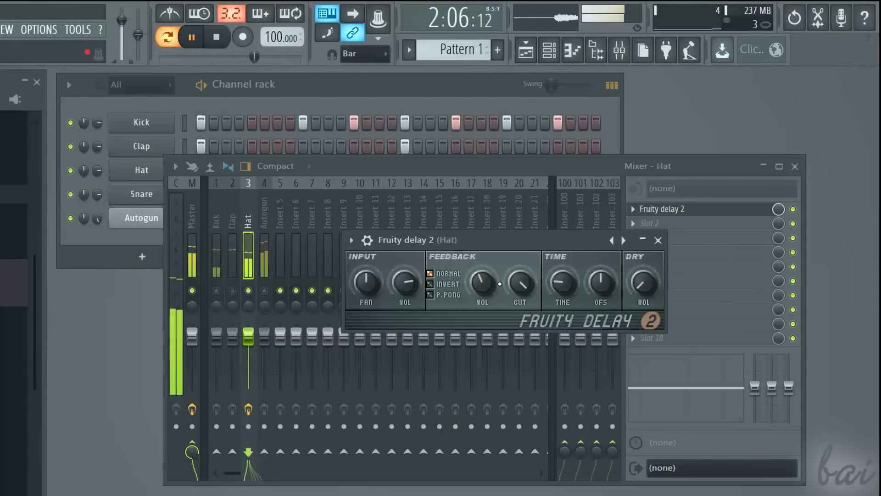
Load Fruity Reeverb 2 into the Hat track's first slot and raise its room size.
{"action": "left_click", "coordinate": [651, 224]}
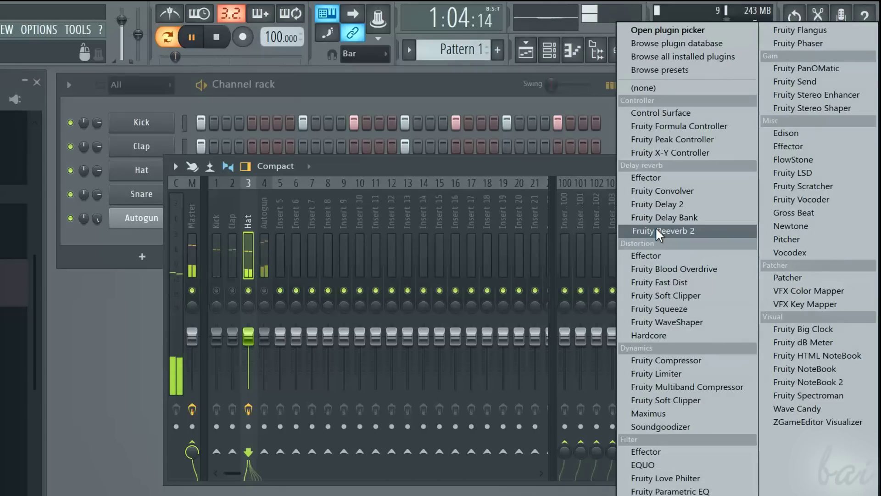
{"action": "left_click", "coordinate": [657, 230]}
{"action": "left_click_drag", "start_coordinate": [610, 247], "coordinate": [618, 264]}
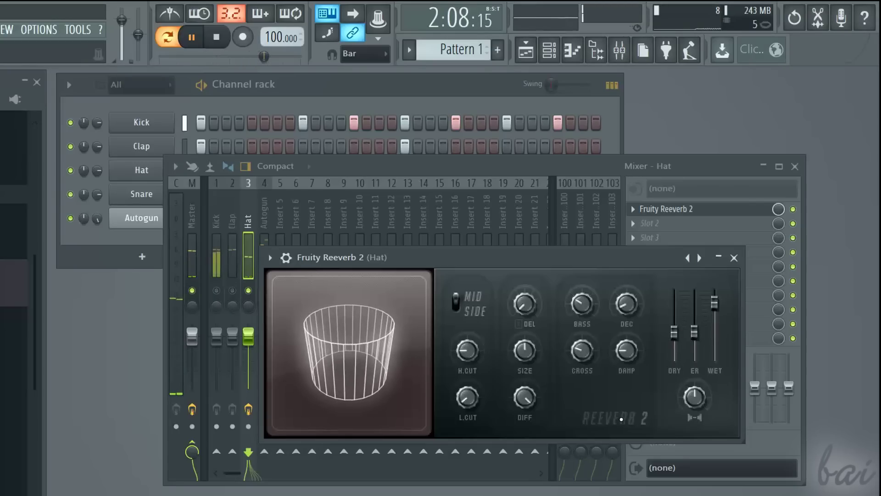
{"action": "left_click_drag", "start_coordinate": [525, 350], "coordinate": [524, 335]}
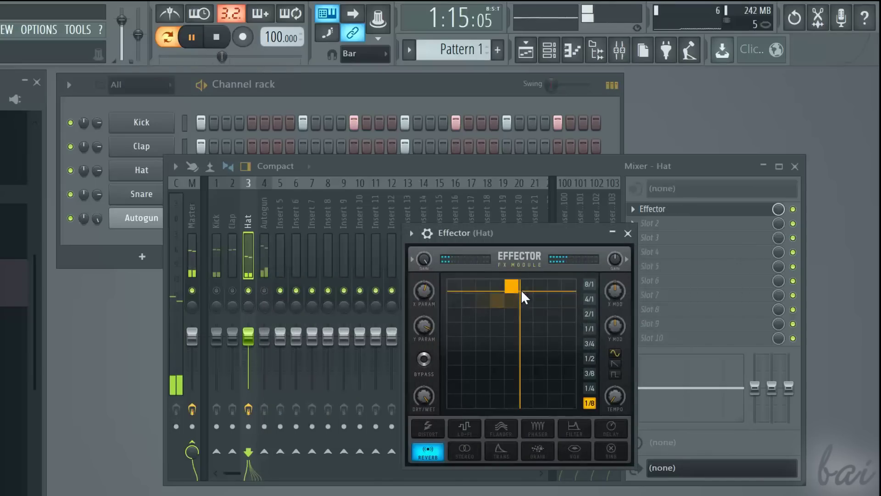
Sweep the Hat's Effector reverb across its X/Y pad, then replace it with Fruity Convolver and reposition the editor.
{"action": "left_click_drag", "start_coordinate": [521, 290], "coordinate": [574, 287]}
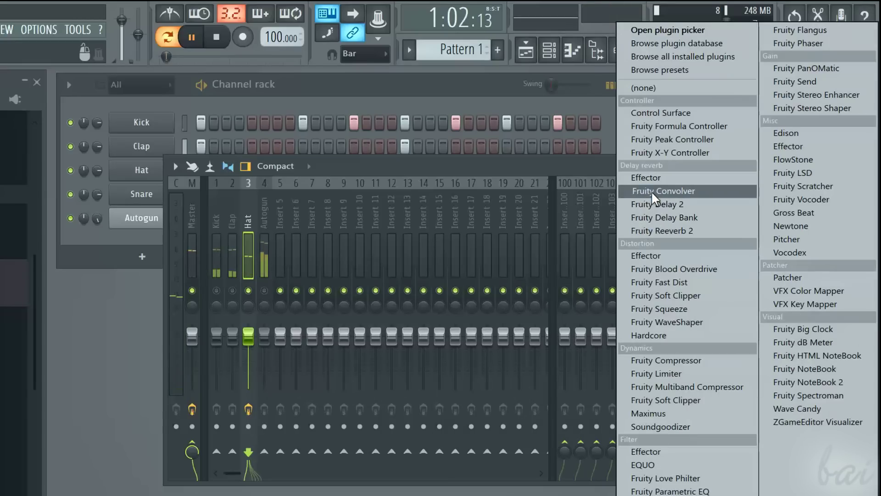
{"action": "left_click", "coordinate": [652, 191]}
{"action": "left_click_drag", "start_coordinate": [472, 231], "coordinate": [181, 89]}
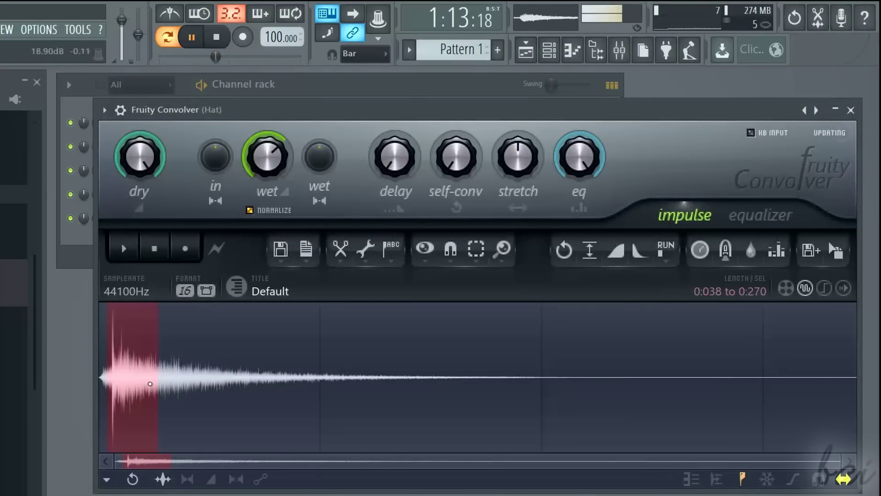
Cut the selected 0:038 to 0:270 portion out of Fruity Convolver's impulse waveform.
{"action": "right_click", "coordinate": [152, 387]}
{"action": "mouse_move", "coordinate": [185, 420]}
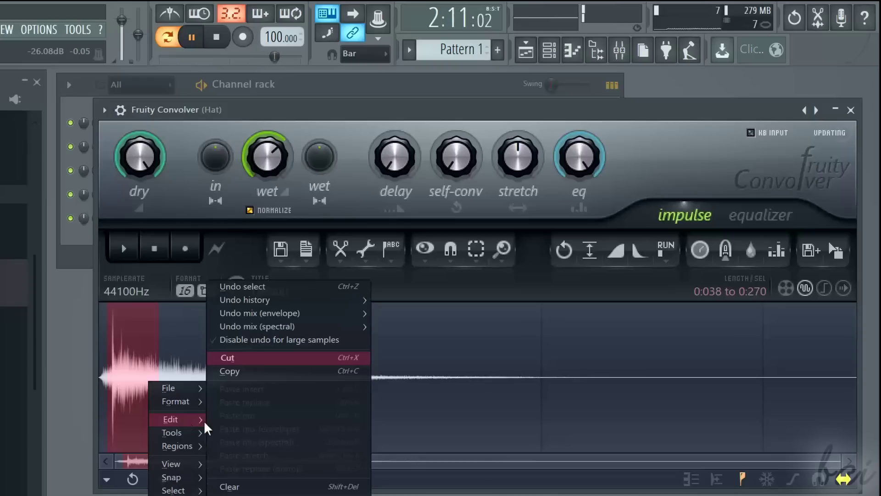
{"action": "left_click", "coordinate": [231, 357]}
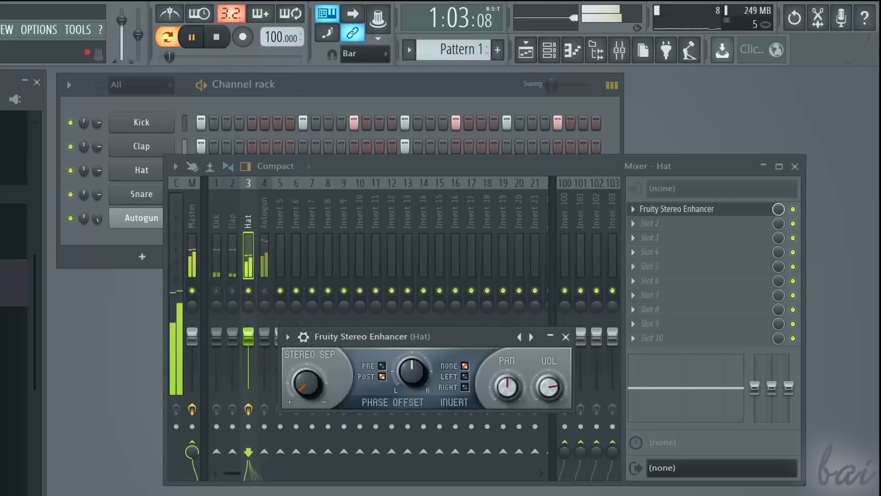
Replace Fruity Stereo Shaper in the Hat track's first slot with Fruity Fast Dist.
{"action": "left_click", "coordinate": [635, 210]}
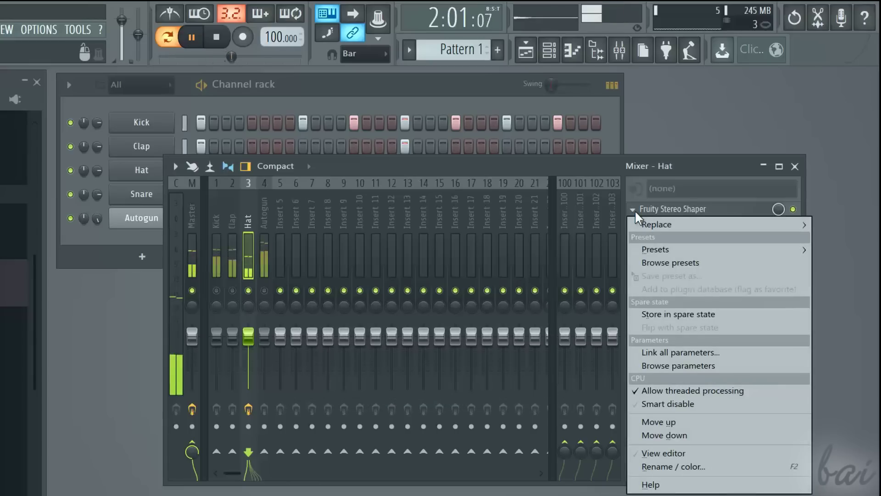
{"action": "mouse_move", "coordinate": [643, 225]}
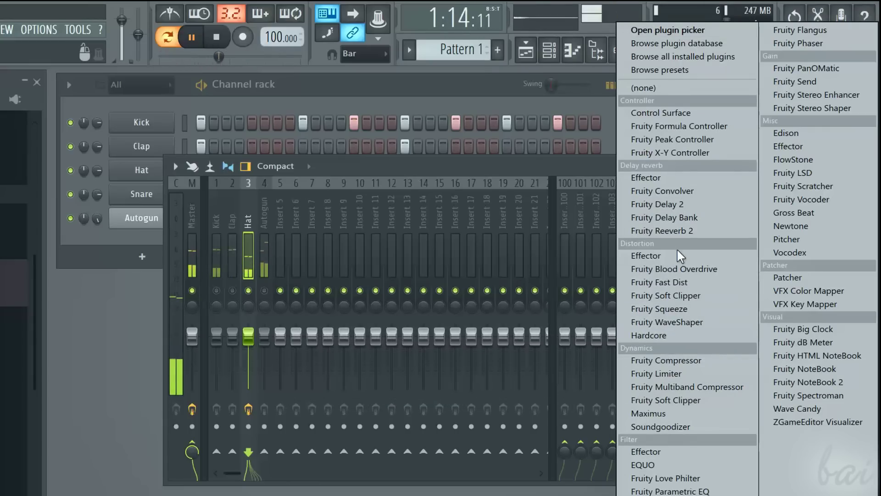
{"action": "left_click", "coordinate": [665, 282]}
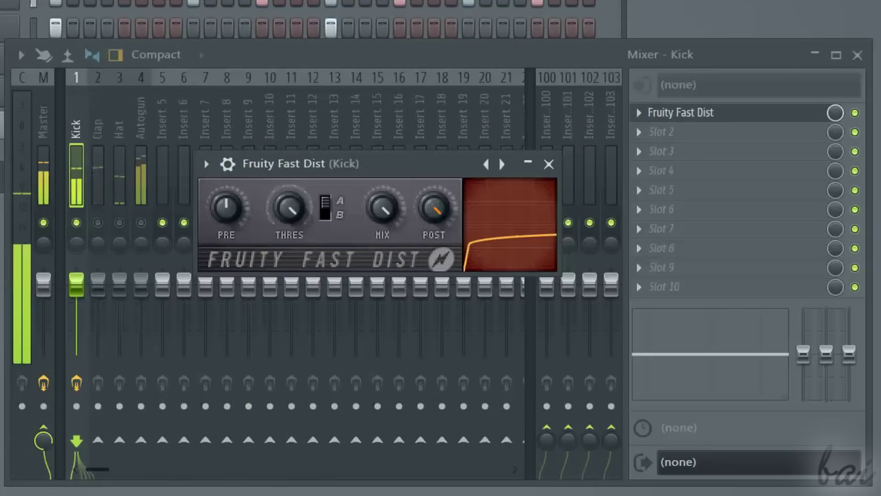
Adjust the mix and lower the threshold of Fruity Fast Dist on the Kick track.
{"action": "mouse_move", "coordinate": [383, 209]}
{"action": "left_mouse_down"}
{"action": "mouse_move", "coordinate": [382, 244]}
{"action": "mouse_move", "coordinate": [382, 209]}
{"action": "left_mouse_up"}
{"action": "left_click_drag", "start_coordinate": [289, 209], "coordinate": [289, 235]}
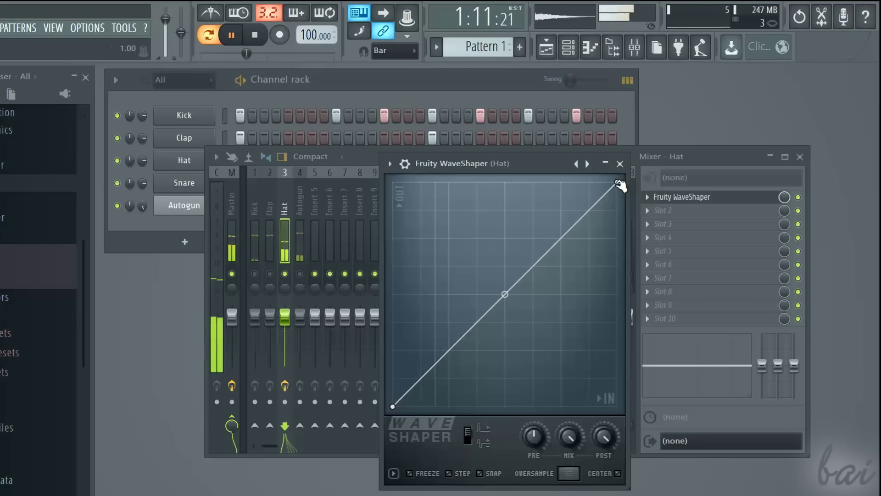
Add a control point on the lower half of the Hat's Fruity WaveShaper curve and move it upward.
{"action": "right_click", "coordinate": [469, 330]}
{"action": "left_click_drag", "start_coordinate": [472, 334], "coordinate": [466, 253]}
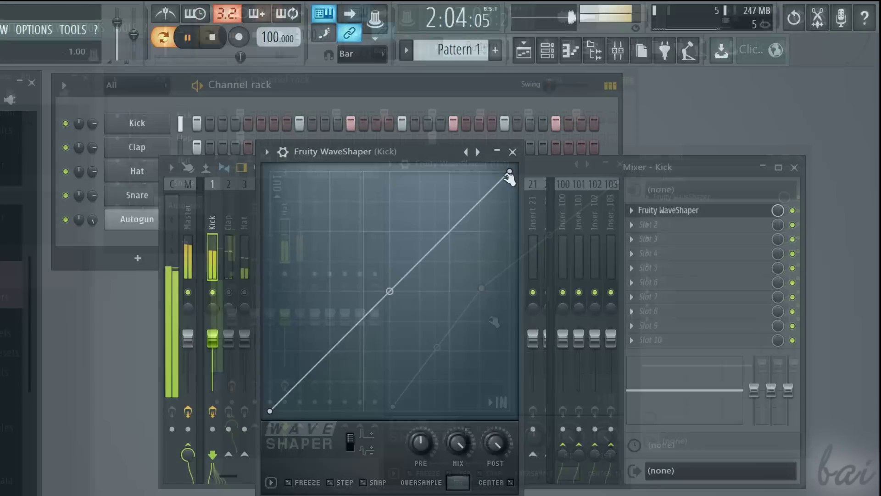
Reshape the Kick's Fruity WaveShaper curve with a strong upward bend and an end point lowered to about 0.77.
{"action": "left_click", "coordinate": [386, 298]}
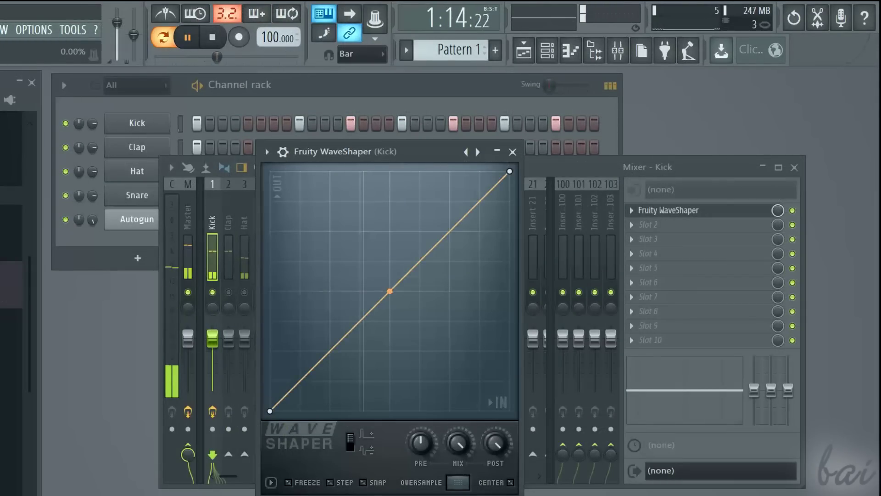
{"action": "left_click_drag", "start_coordinate": [389, 291], "coordinate": [390, 172]}
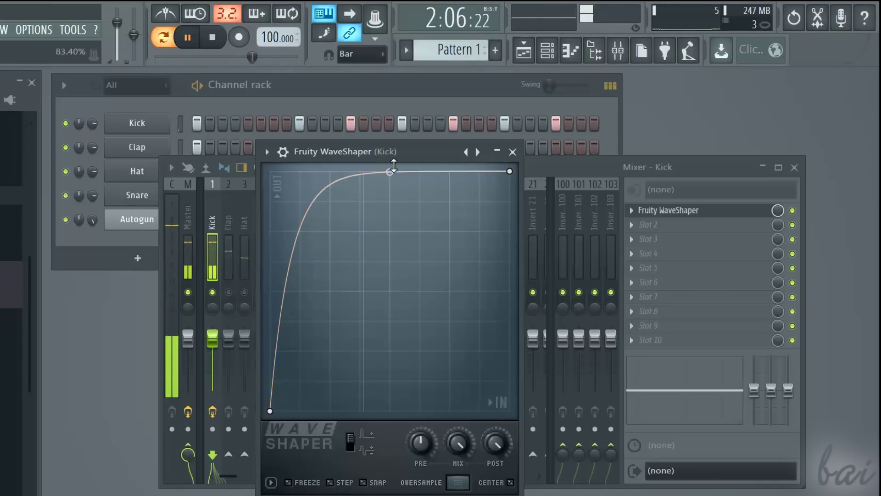
{"action": "left_click_drag", "start_coordinate": [516, 172], "coordinate": [509, 226]}
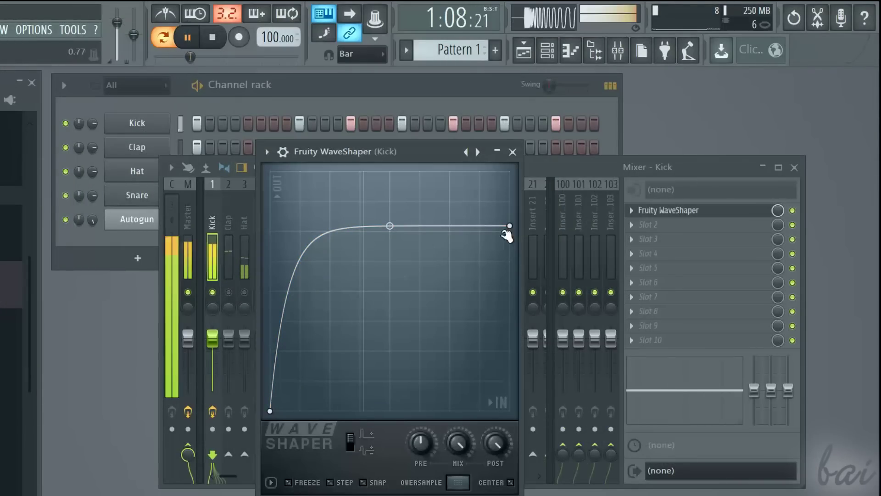
{"action": "right_click", "coordinate": [289, 274]}
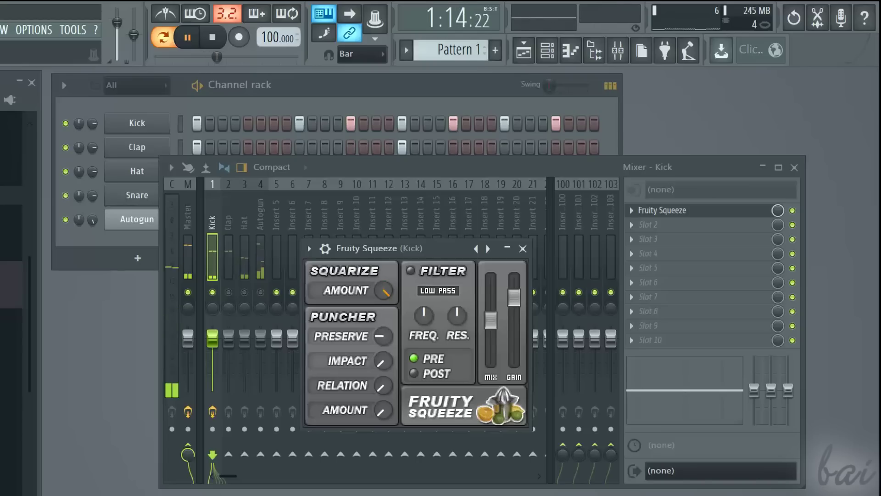
Adjust the Squarize amount of the Kick's Fruity Squeeze and raise its mix level.
{"action": "left_click_drag", "start_coordinate": [383, 291], "coordinate": [383, 280]}
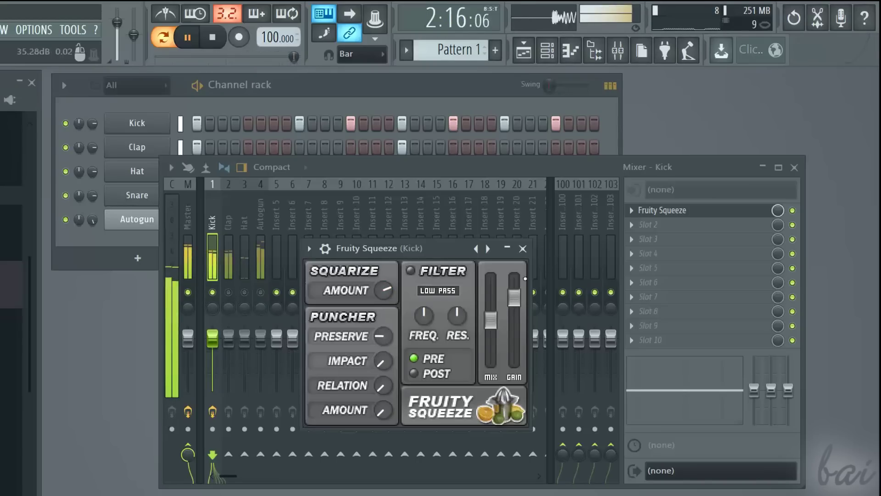
{"action": "left_click_drag", "start_coordinate": [491, 320], "coordinate": [491, 281]}
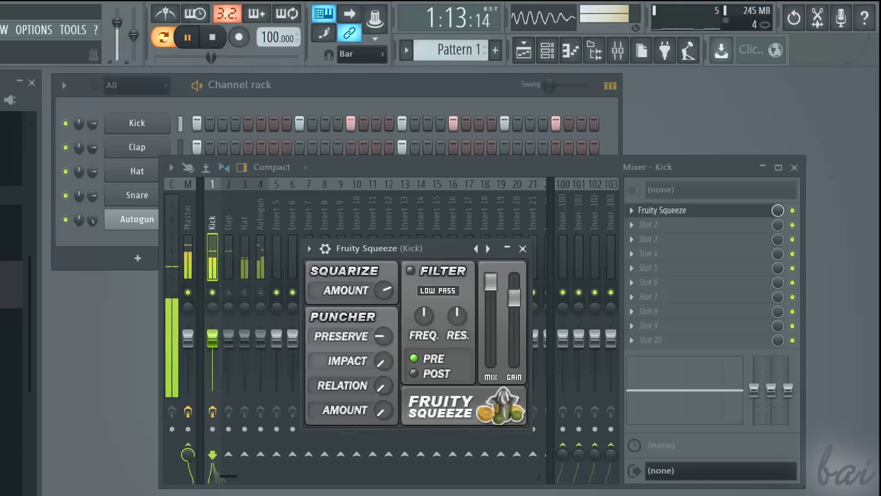
Replace Fruity Squeeze in the Kick track's first slot with Fruity Compressor.
{"action": "left_click", "coordinate": [632, 210]}
{"action": "mouse_move", "coordinate": [635, 224]}
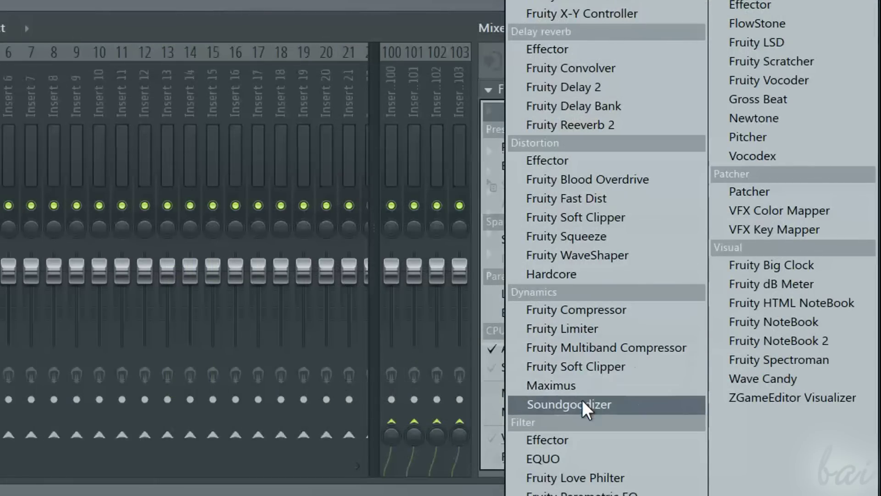
{"action": "left_click", "coordinate": [588, 315]}
Set the release of the Autogun's Fruity Compressor to about 2859 ms and lower its threshold.
{"action": "mouse_move", "coordinate": [477, 224]}
{"action": "left_mouse_down"}
{"action": "mouse_move", "coordinate": [477, 193]}
{"action": "mouse_move", "coordinate": [478, 208]}
{"action": "left_mouse_up"}
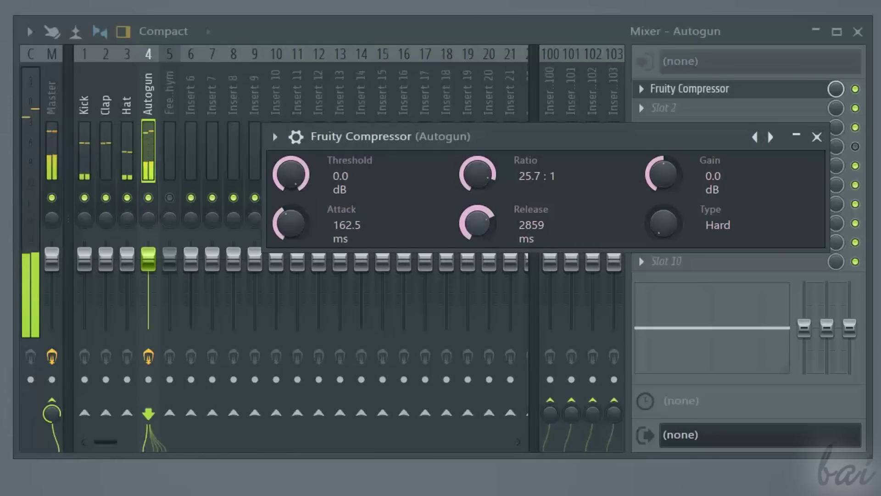
{"action": "mouse_move", "coordinate": [291, 174]}
{"action": "left_mouse_down"}
{"action": "mouse_move", "coordinate": [291, 204]}
{"action": "mouse_move", "coordinate": [291, 177]}
{"action": "mouse_move", "coordinate": [291, 187]}
{"action": "left_mouse_up"}
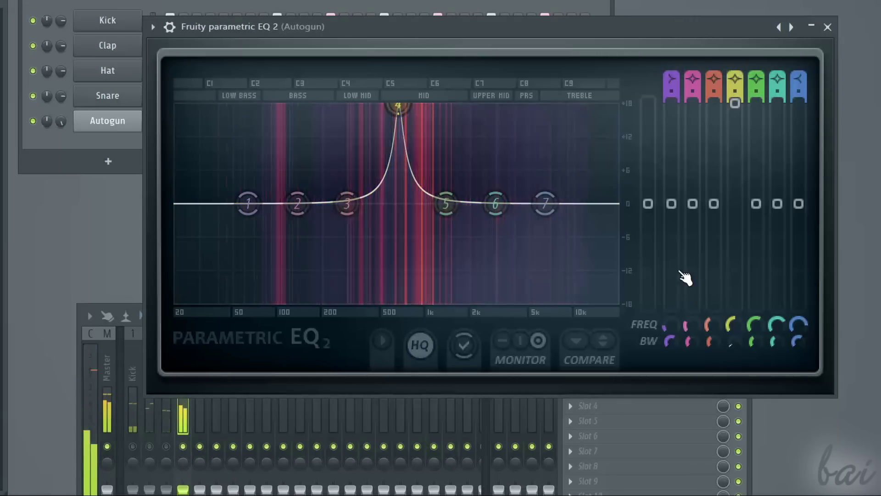
Shift the narrow band 4 boost in the Autogun's Fruity Parametric EQ 2 slightly higher in frequency.
{"action": "left_click", "coordinate": [409, 142]}
{"action": "mouse_move", "coordinate": [416, 106]}
{"action": "left_mouse_down"}
{"action": "mouse_move", "coordinate": [535, 105]}
{"action": "mouse_move", "coordinate": [428, 105]}
{"action": "left_mouse_up"}
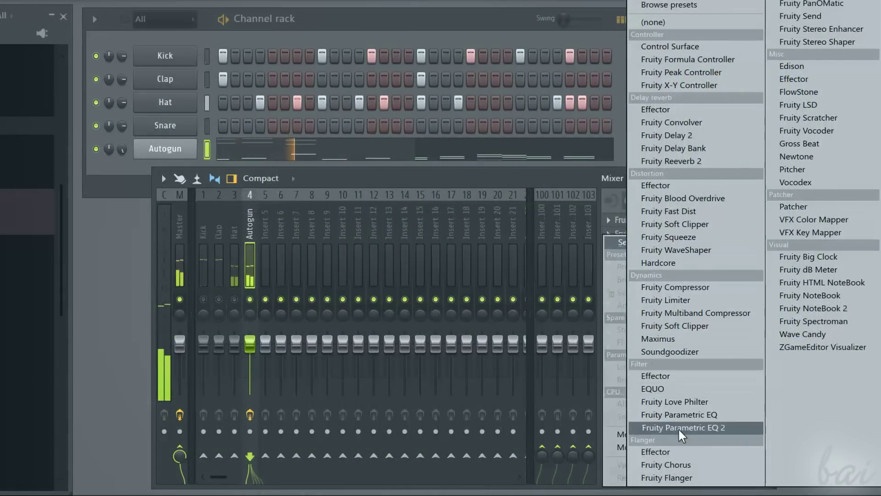
Load Fruity Parametric EQ 2 into the Autogun track's second slot and reposition its editor.
{"action": "left_click", "coordinate": [679, 429]}
{"action": "left_click_drag", "start_coordinate": [397, 144], "coordinate": [647, 22]}
{"action": "key", "text": "F9"}
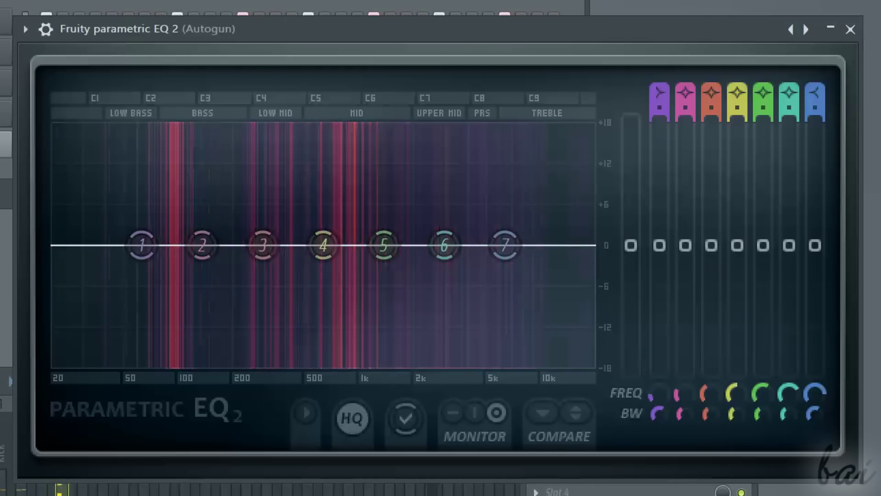
Boost band 4 of the Autogun's Parametric EQ 2 to +18, sweep its frequency across the spectrum, and pull it down into a deep cut.
{"action": "mouse_move", "coordinate": [310, 255]}
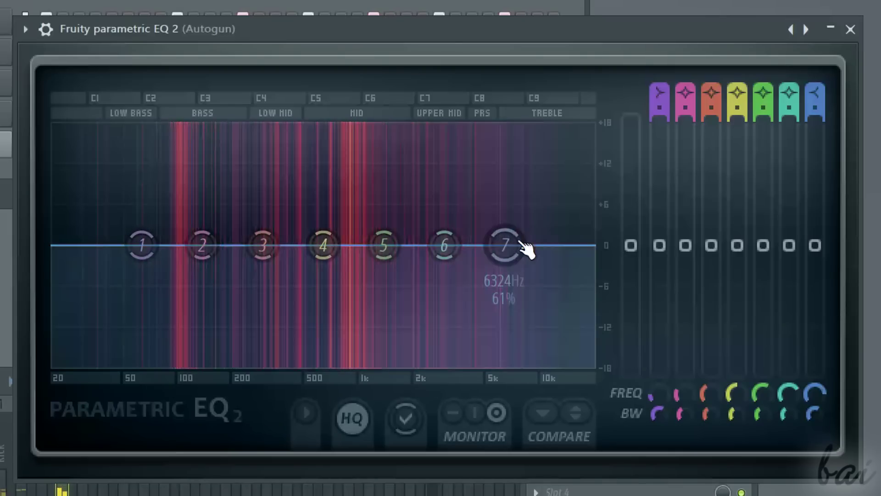
{"action": "left_click_drag", "start_coordinate": [317, 223], "coordinate": [316, 185]}
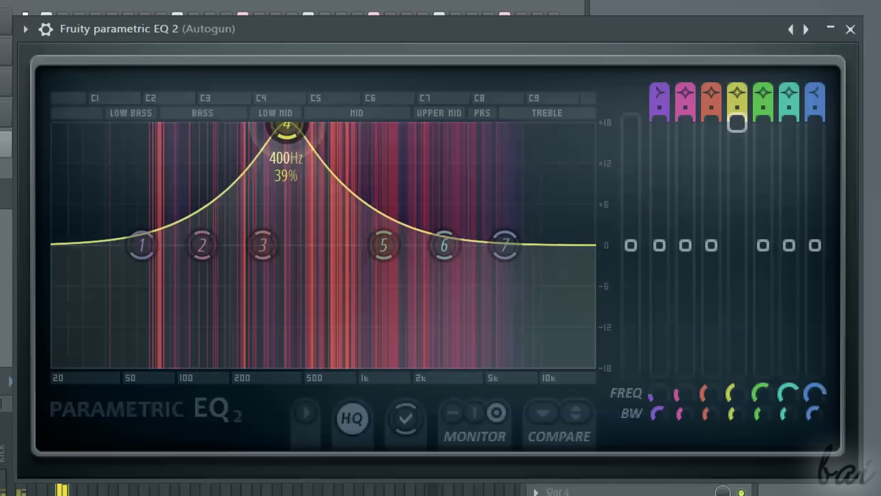
{"action": "left_click_drag", "start_coordinate": [257, 128], "coordinate": [197, 129]}
{"action": "left_click_drag", "start_coordinate": [256, 128], "coordinate": [212, 127]}
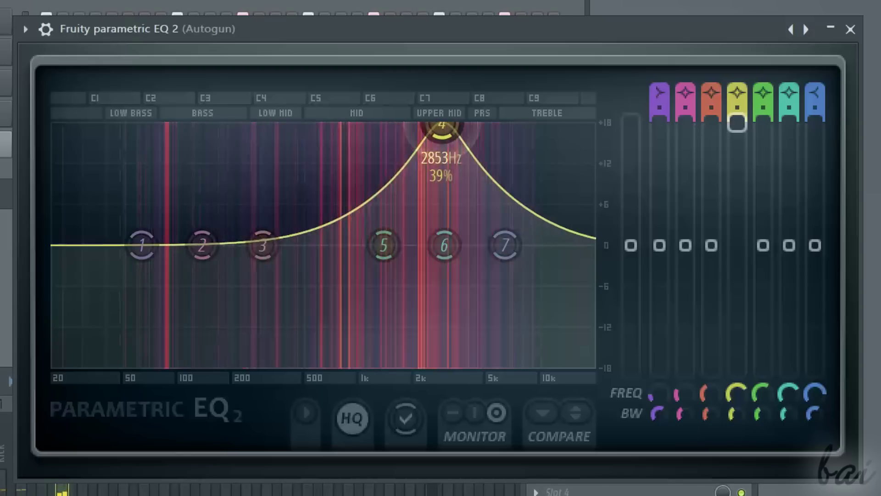
{"action": "left_click_drag", "start_coordinate": [470, 128], "coordinate": [316, 362]}
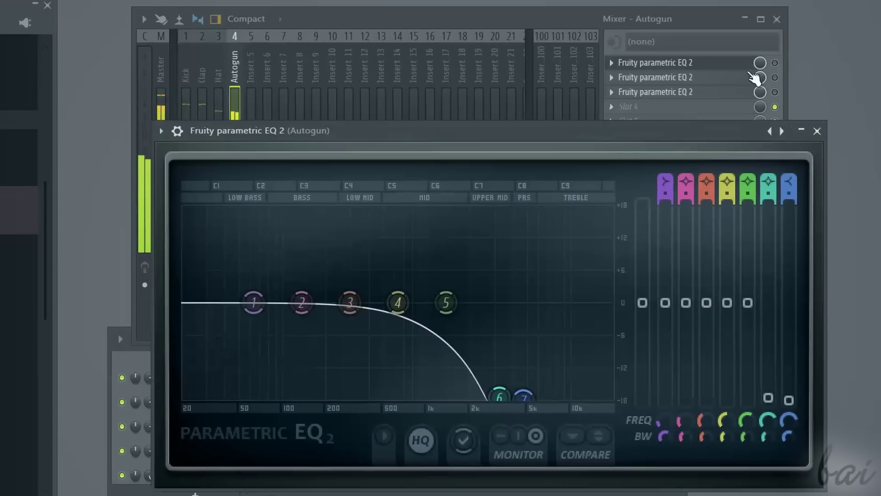
Enable the first Fruity Parametric EQ 2 on the Autogun track and move the band 4 boost up to about 650 Hz.
{"action": "left_click", "coordinate": [775, 63]}
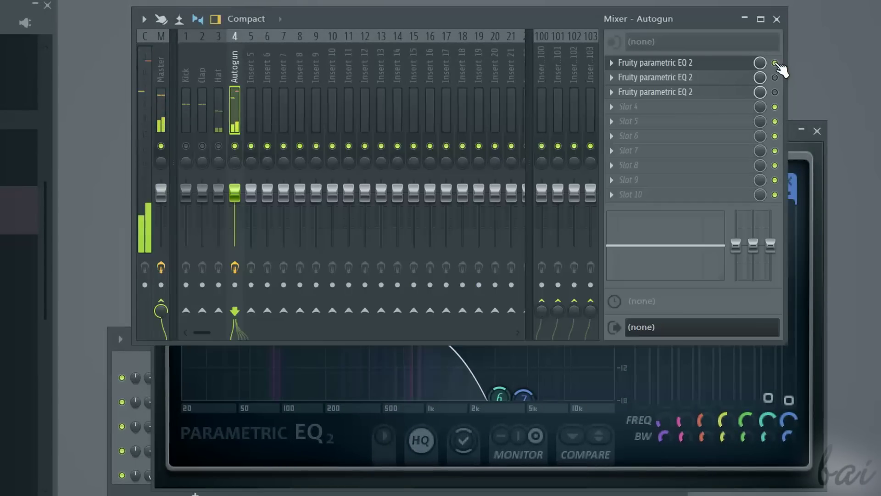
{"action": "left_click", "coordinate": [655, 309]}
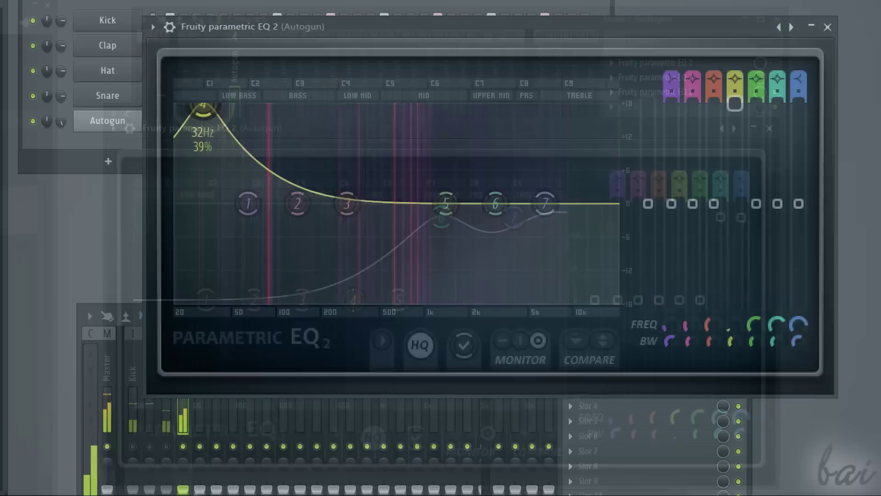
{"action": "left_click_drag", "start_coordinate": [202, 106], "coordinate": [398, 106]}
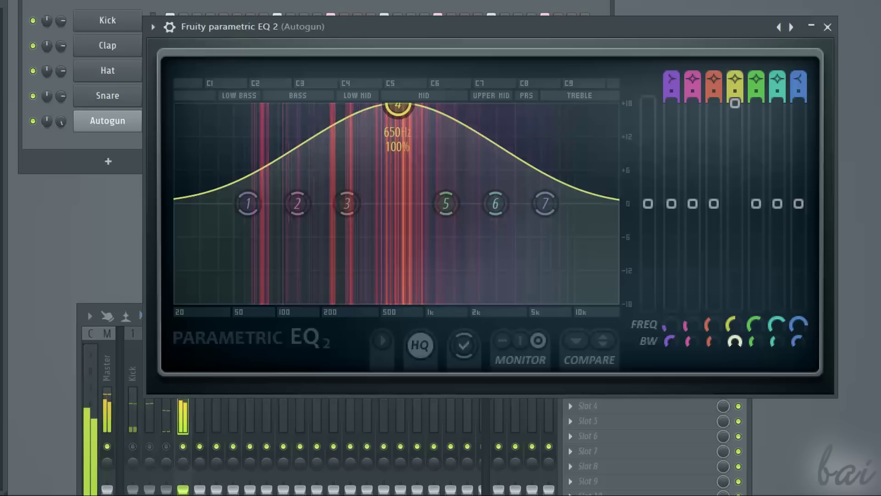
Narrow the band 4 boost in the Autogun's Fruity Parametric EQ 2, and raise the band's frequency and bandwidth with its dedicated controls.
{"action": "scroll", "coordinate": [398, 107], "scroll_direction": "down", "scroll_amount": 3}
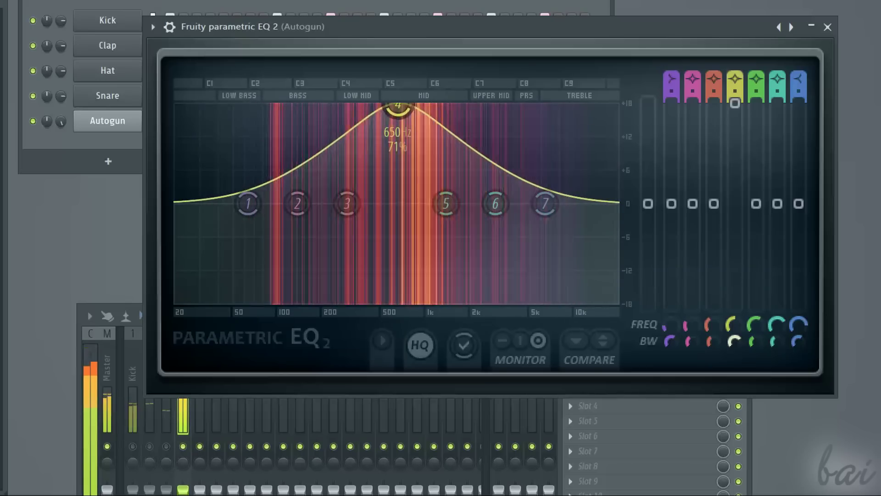
{"action": "scroll", "coordinate": [398, 106], "scroll_direction": "down", "scroll_amount": 8}
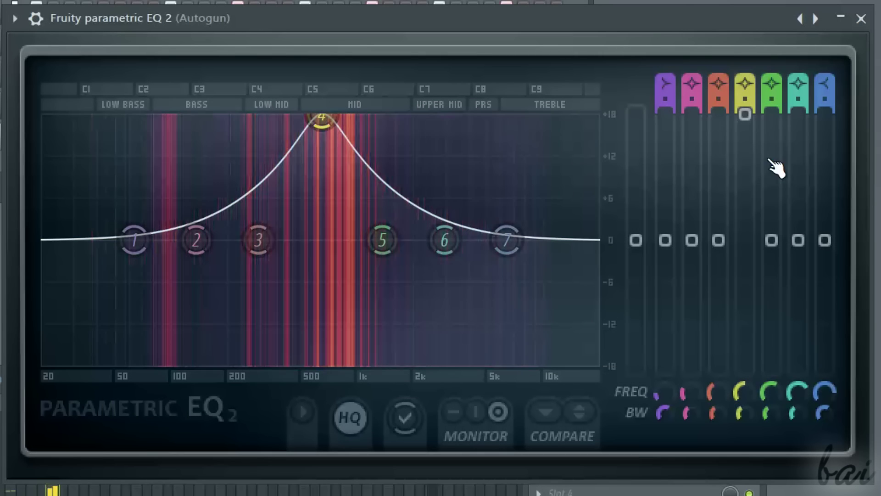
{"action": "mouse_move", "coordinate": [741, 391]}
{"action": "left_mouse_down"}
{"action": "mouse_move", "coordinate": [741, 362]}
{"action": "mouse_move", "coordinate": [741, 390]}
{"action": "mouse_move", "coordinate": [741, 377]}
{"action": "left_mouse_up"}
{"action": "left_click_drag", "start_coordinate": [739, 415], "coordinate": [740, 393]}
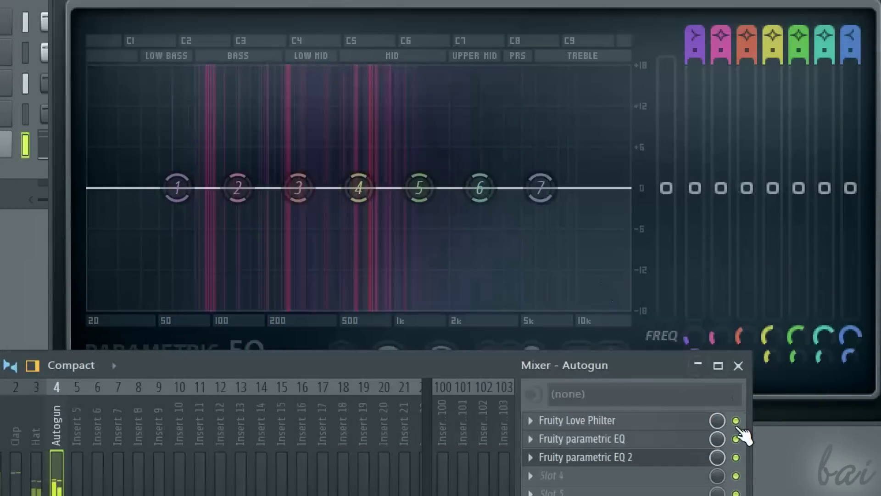
Switch the Autogun track's Fruity Love Philter and Fruity Parametric EQ off and on in turn to compare their effect on the sound.
{"action": "left_click", "coordinate": [736, 421]}
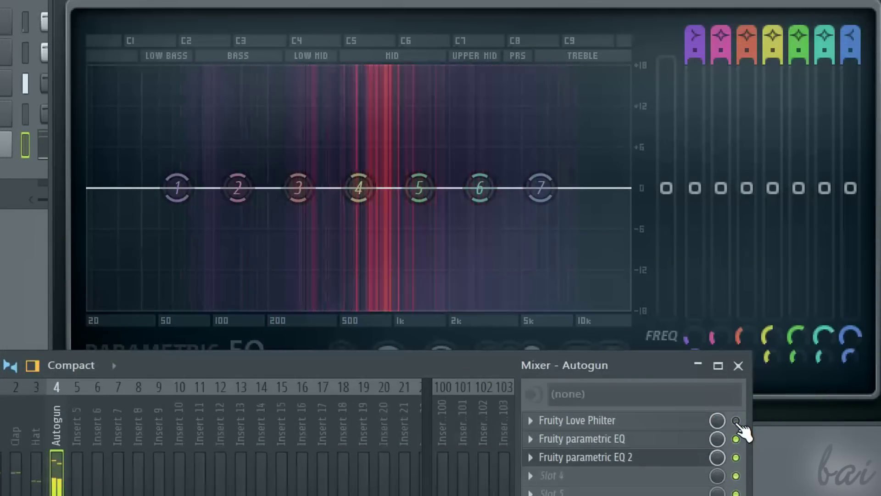
{"action": "left_click", "coordinate": [736, 421]}
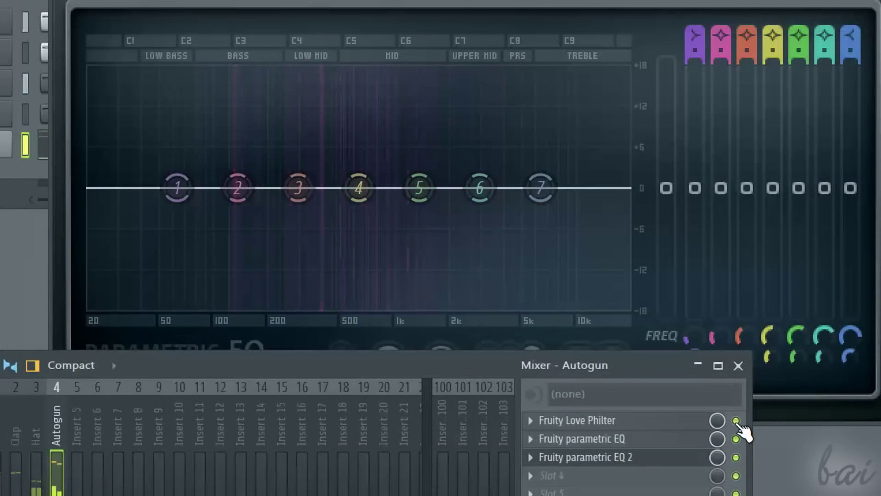
{"action": "left_click", "coordinate": [736, 439]}
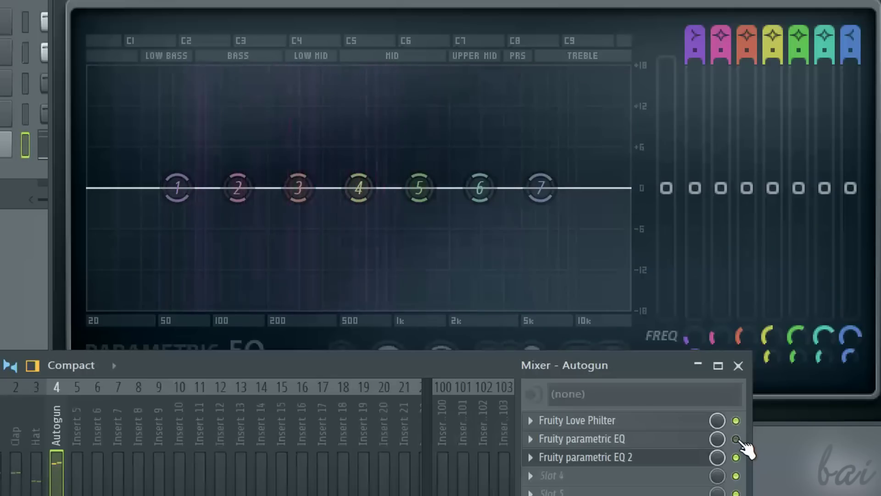
{"action": "left_click", "coordinate": [736, 421]}
{"action": "left_click", "coordinate": [736, 439]}
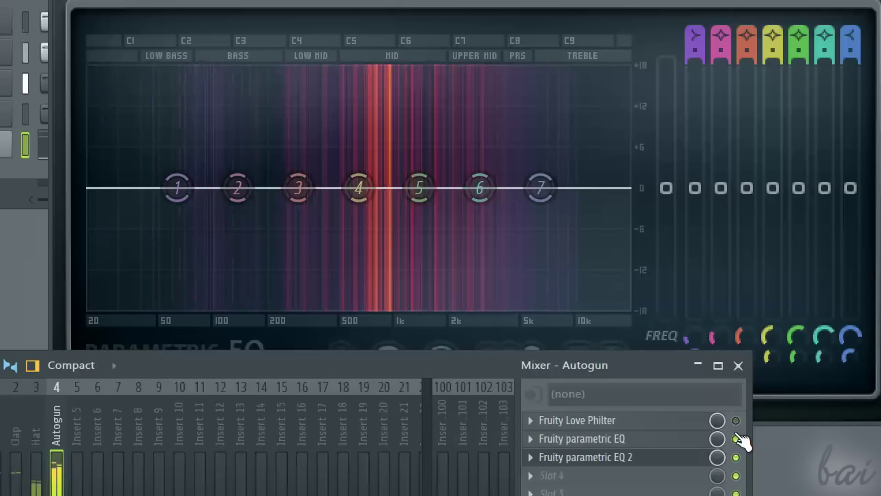
{"action": "left_click", "coordinate": [736, 439]}
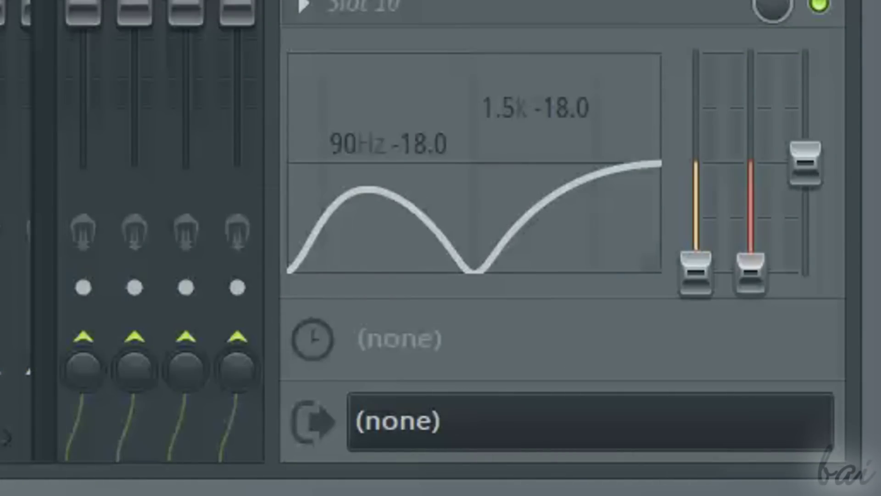
Set the mixer track's built-in EQ to +18 at 90 Hz and -18 at 1.5 kHz, and raise the high band.
{"action": "left_click_drag", "start_coordinate": [695, 273], "coordinate": [695, 52]}
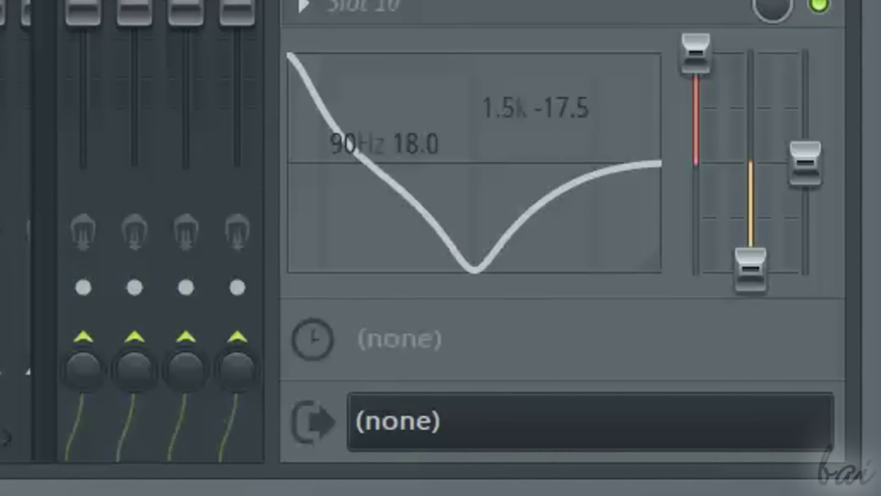
{"action": "mouse_move", "coordinate": [751, 270]}
{"action": "left_mouse_down"}
{"action": "mouse_move", "coordinate": [751, 234]}
{"action": "mouse_move", "coordinate": [751, 270]}
{"action": "left_mouse_up"}
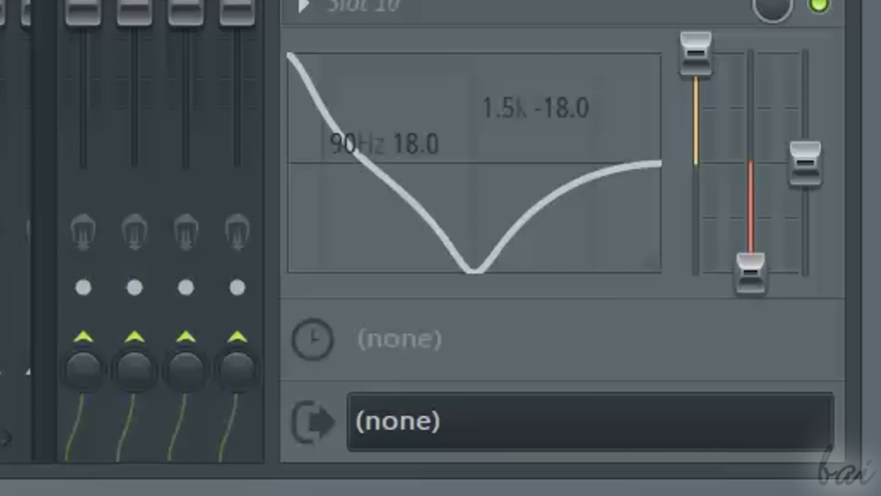
{"action": "left_click_drag", "start_coordinate": [812, 172], "coordinate": [812, 62]}
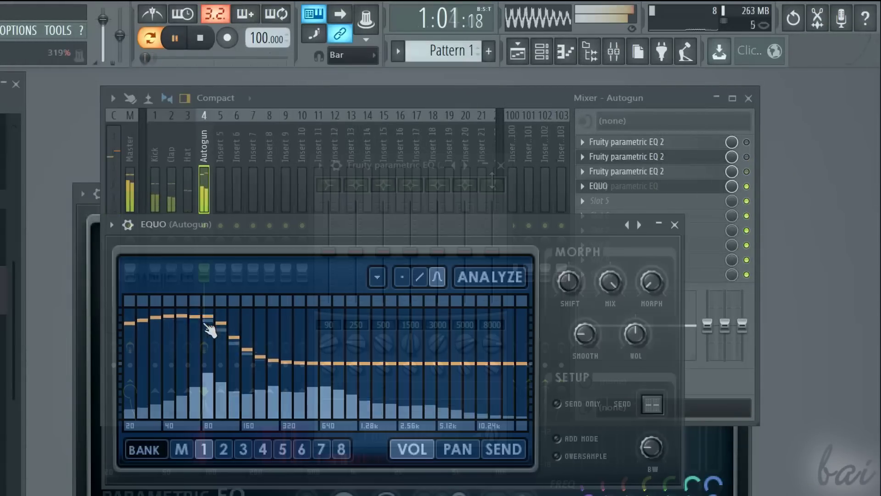
Redraw the volume curve in the Autogun's EQUO from about 80 Hz up through the mid bands.
{"action": "mouse_move", "coordinate": [211, 328]}
{"action": "left_mouse_down"}
{"action": "mouse_move", "coordinate": [230, 346]}
{"action": "mouse_move", "coordinate": [252, 348]}
{"action": "mouse_move", "coordinate": [297, 313]}
{"action": "mouse_move", "coordinate": [336, 302]}
{"action": "mouse_move", "coordinate": [357, 339]}
{"action": "mouse_move", "coordinate": [390, 360]}
{"action": "left_mouse_up"}
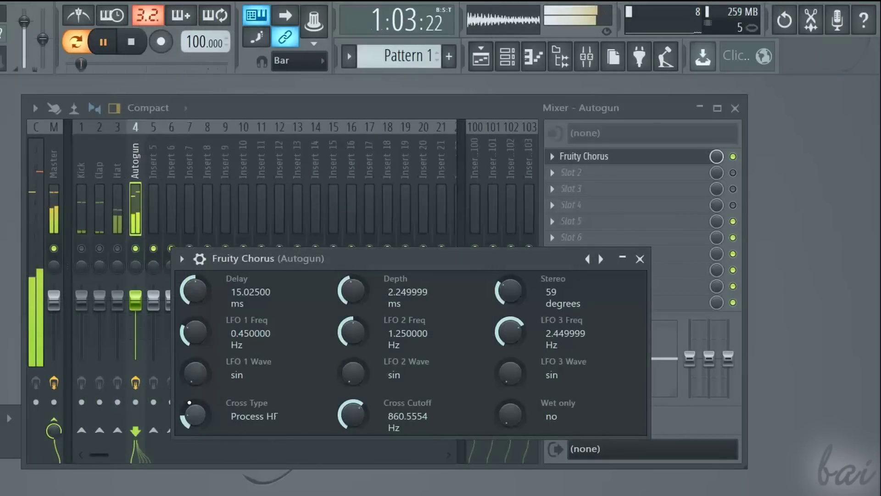
Set the Autogun's Fruity Chorus to 5 ms depth, 30 ms delay, Process HF cross type and about 860 Hz cross cutoff.
{"action": "left_click_drag", "start_coordinate": [342, 297], "coordinate": [343, 266]}
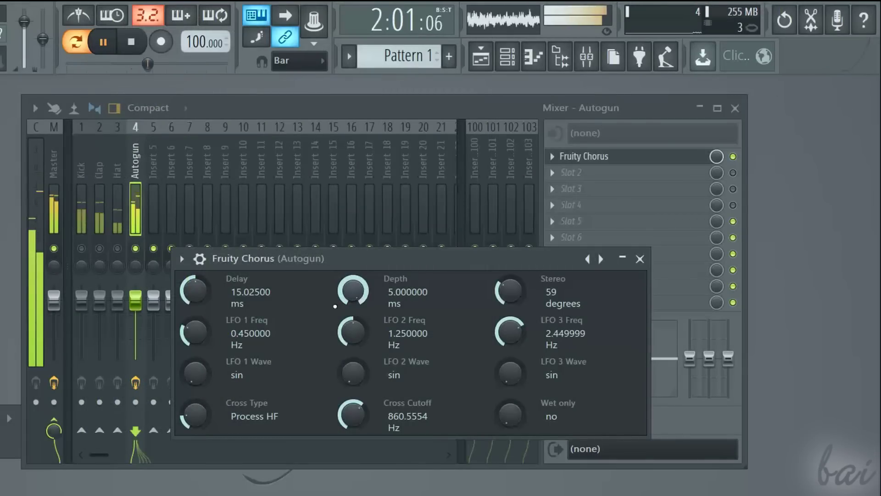
{"action": "left_click_drag", "start_coordinate": [199, 290], "coordinate": [200, 273]}
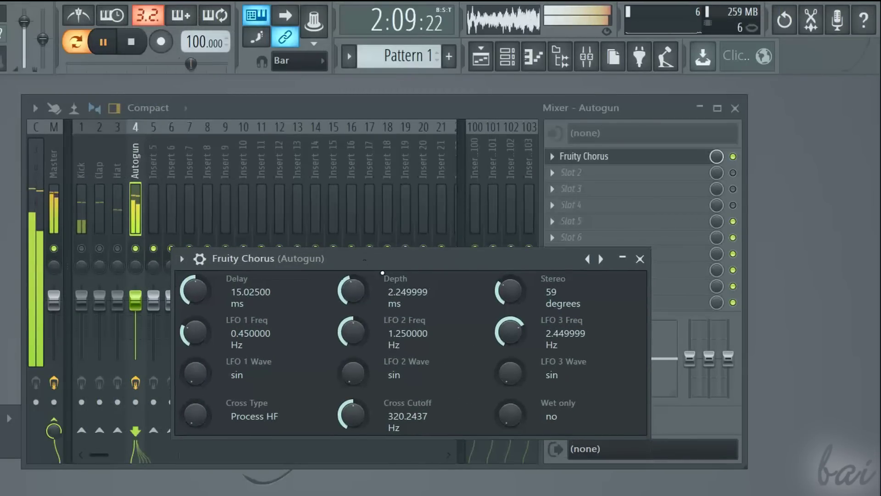
{"action": "left_click_drag", "start_coordinate": [353, 414], "coordinate": [353, 393]}
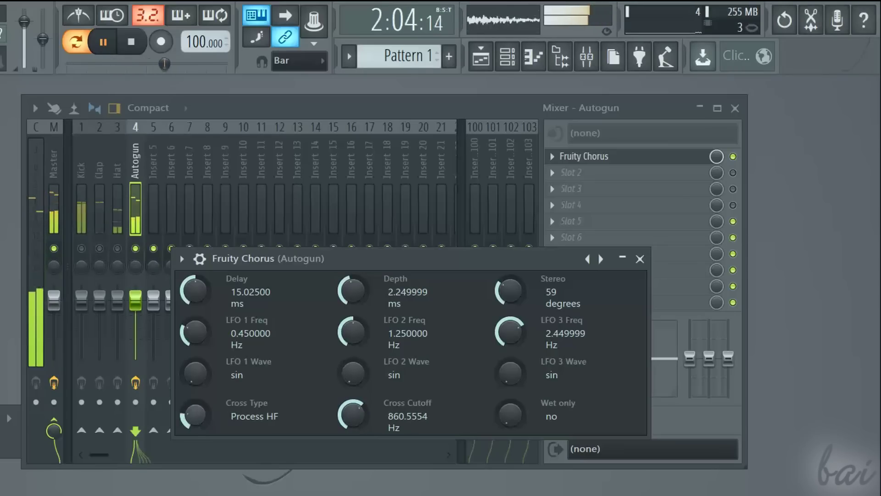
{"action": "left_click_drag", "start_coordinate": [195, 415], "coordinate": [195, 410]}
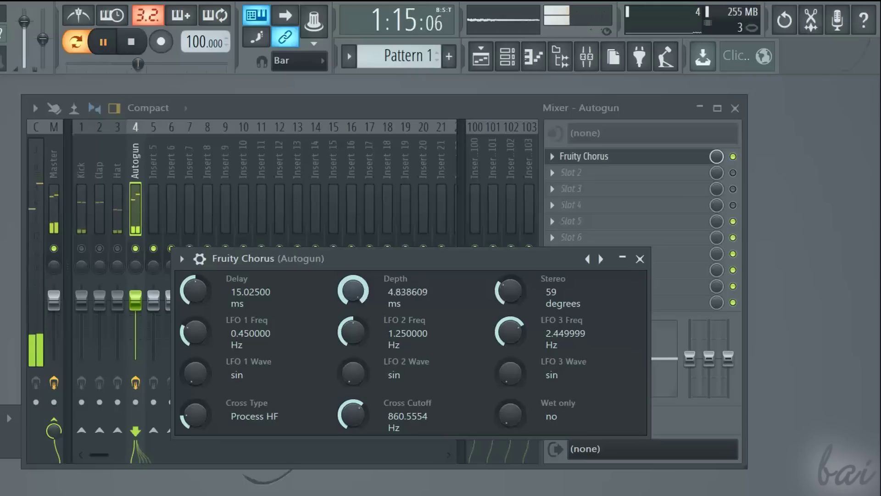
{"action": "left_click_drag", "start_coordinate": [195, 290], "coordinate": [195, 287]}
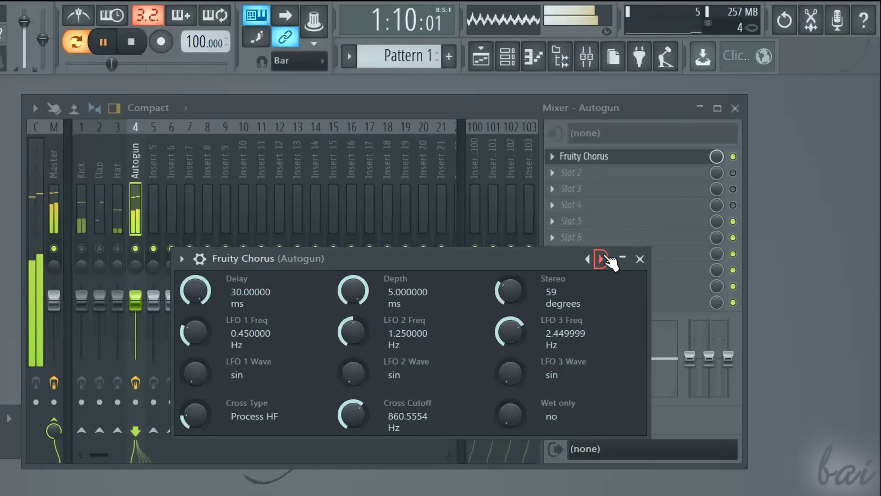
{"action": "left_click", "coordinate": [622, 257]}
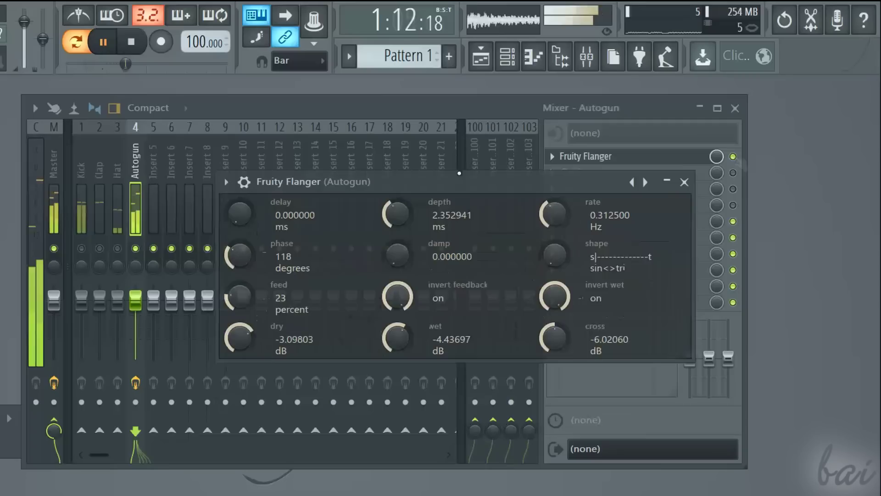
Reposition the Autogun's Fruity Flanger editor and set phase to 230 degrees, feed to 81 percent and dry to about -8.3 dB.
{"action": "left_click_drag", "start_coordinate": [461, 179], "coordinate": [442, 203]}
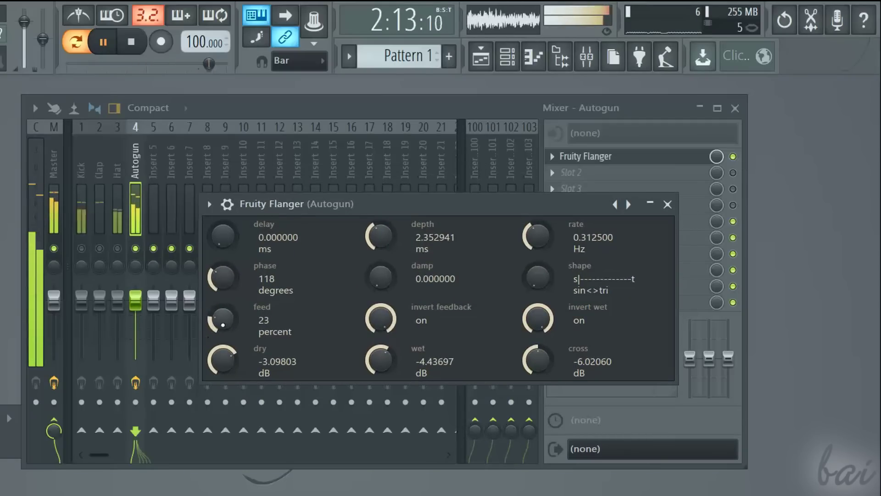
{"action": "left_click_drag", "start_coordinate": [222, 318], "coordinate": [222, 310]}
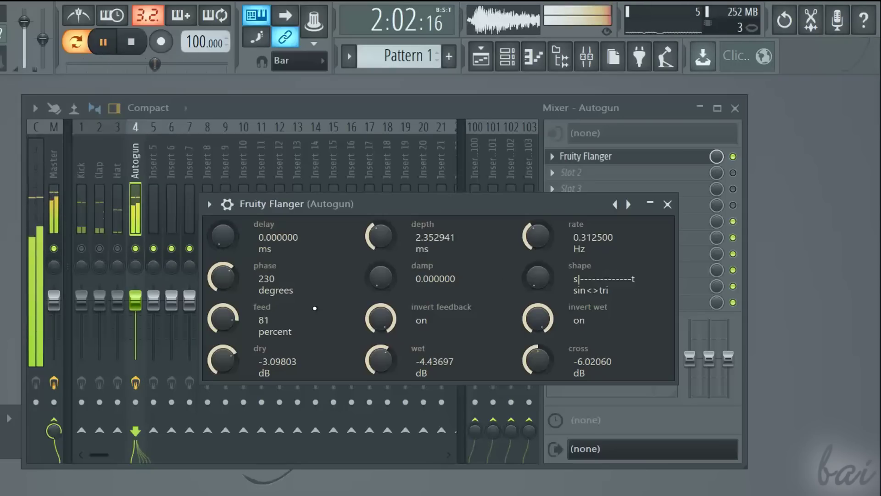
{"action": "left_click_drag", "start_coordinate": [223, 361], "coordinate": [222, 369]}
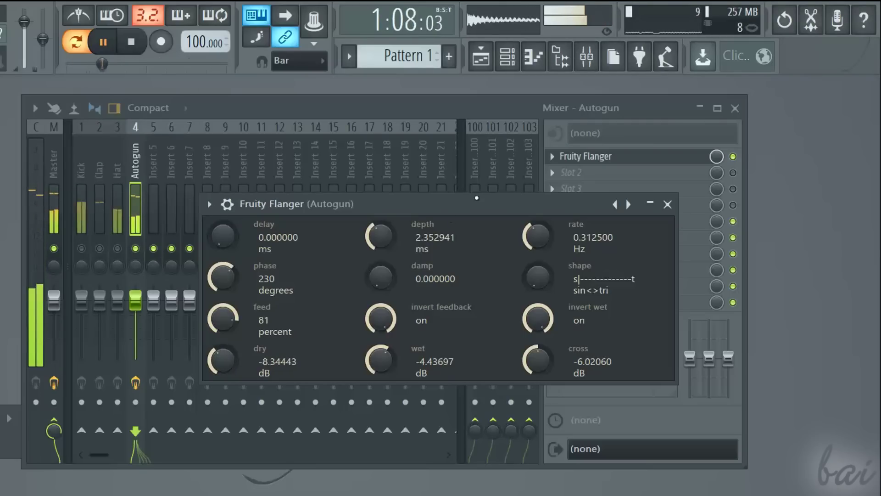
{"action": "mouse_move", "coordinate": [579, 260]}
{"action": "left_mouse_down"}
{"action": "mouse_move", "coordinate": [579, 287]}
{"action": "mouse_move", "coordinate": [580, 253]}
{"action": "left_mouse_up"}
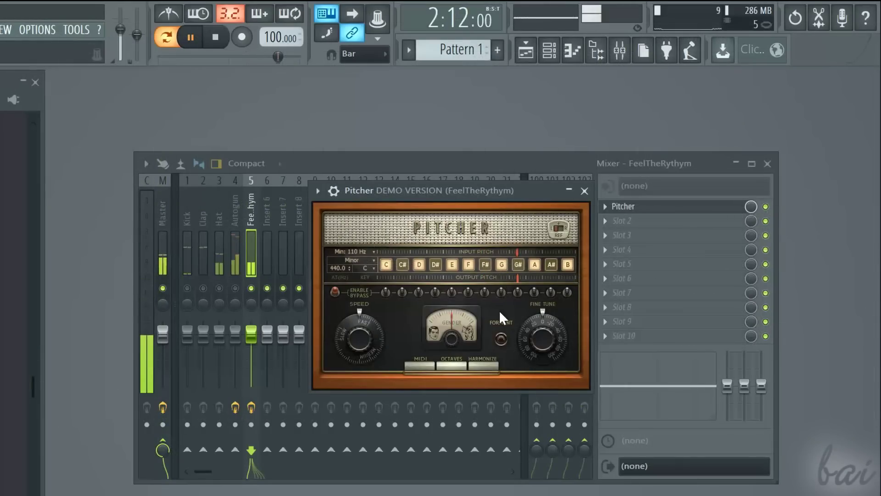
Lower the Speed and Fine Tune settings of Pitcher on the FeelTheRythym track.
{"action": "left_click_drag", "start_coordinate": [371, 342], "coordinate": [371, 374]}
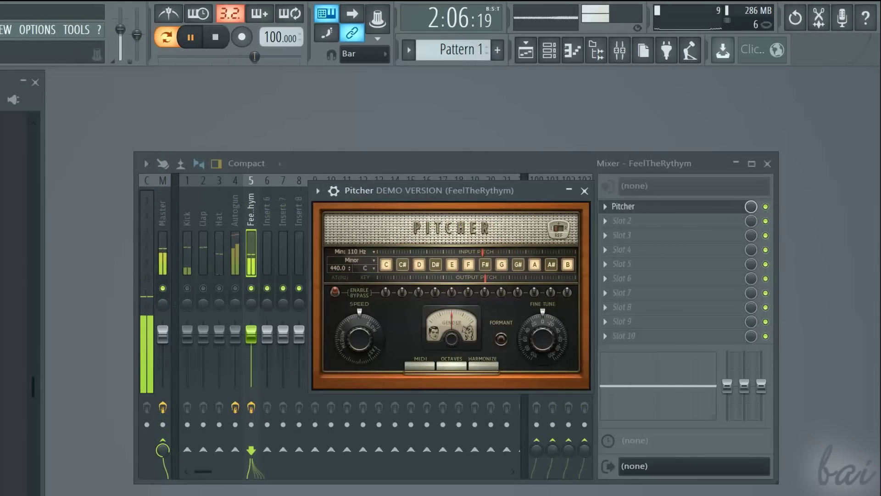
{"action": "left_click_drag", "start_coordinate": [543, 339], "coordinate": [542, 371]}
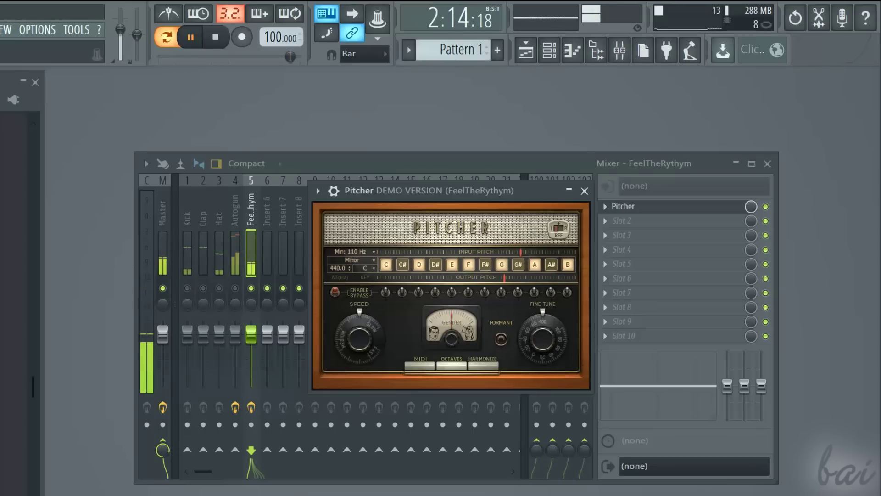
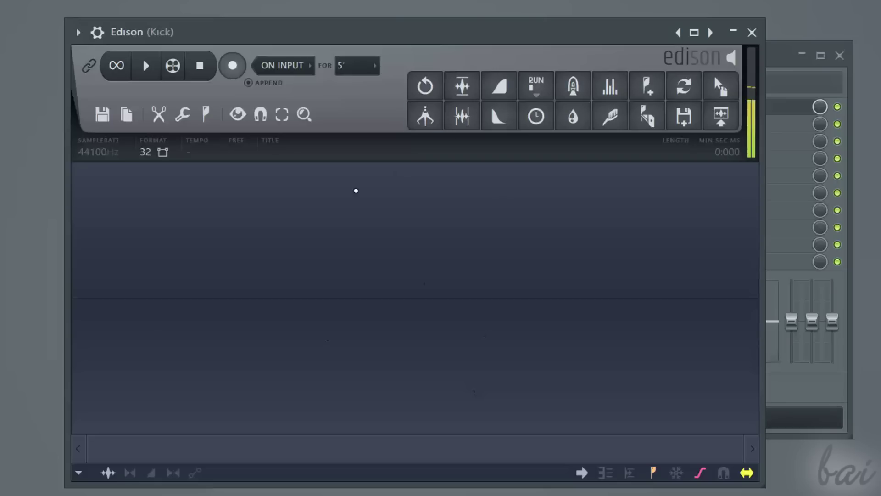
Record about 4.2 seconds of the Kick track into Edison and play the recording back from just before the second hit.
{"action": "left_click", "coordinate": [240, 71]}
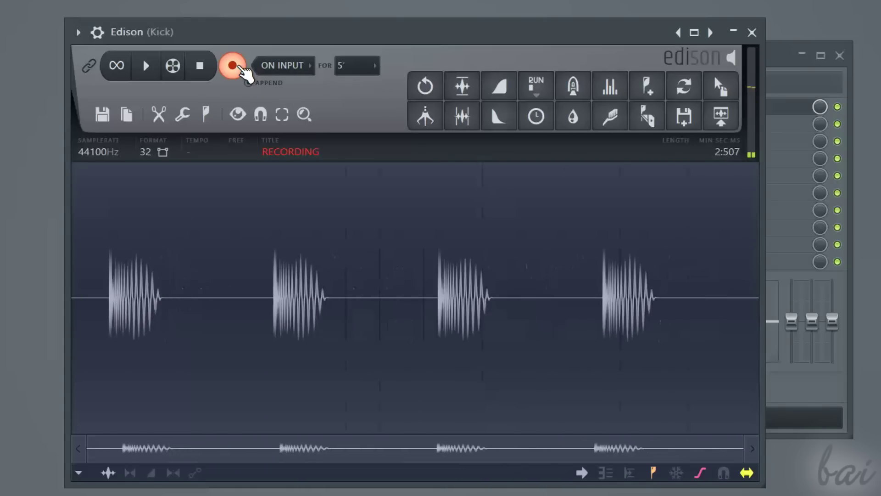
{"action": "left_click", "coordinate": [241, 70]}
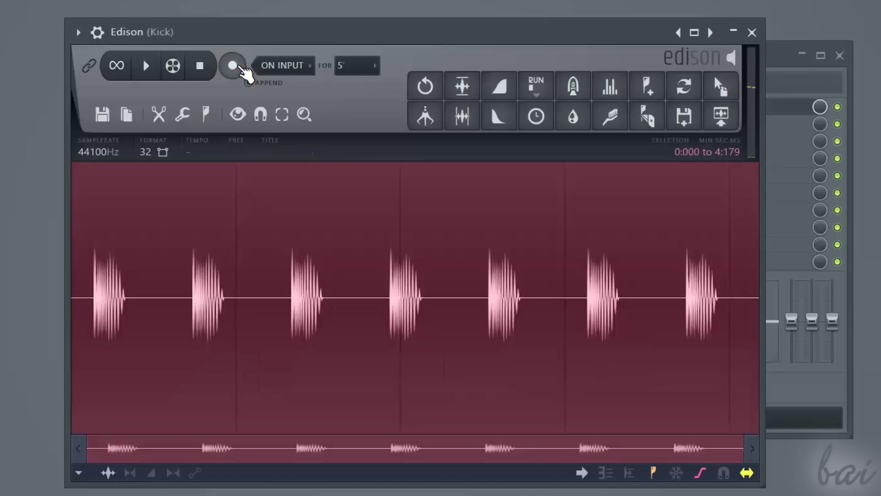
{"action": "left_click", "coordinate": [192, 257]}
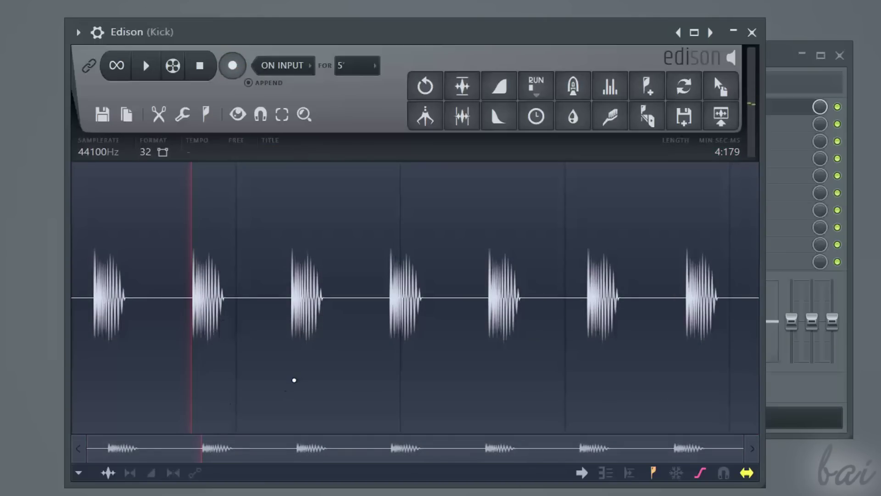
{"action": "left_click", "coordinate": [143, 73]}
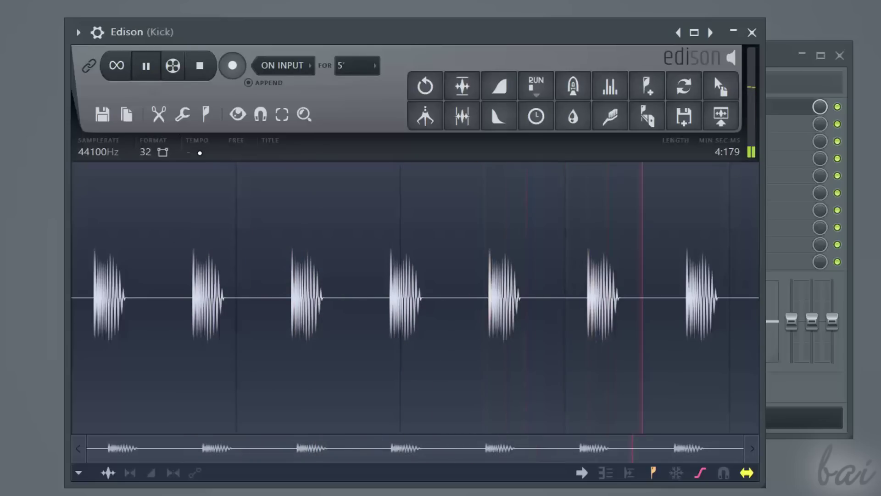
Select the first kick hit's start from about 0:069 to 0:148 in Edison, cut it out, and play back the edited sample.
{"action": "scroll", "coordinate": [146, 240], "scroll_direction": "up", "scroll_amount": 5}
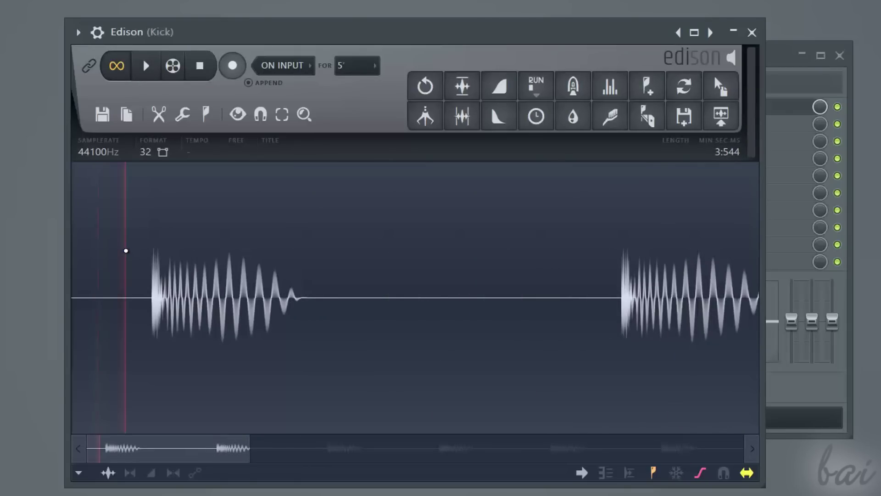
{"action": "left_click_drag", "start_coordinate": [126, 251], "coordinate": [188, 266]}
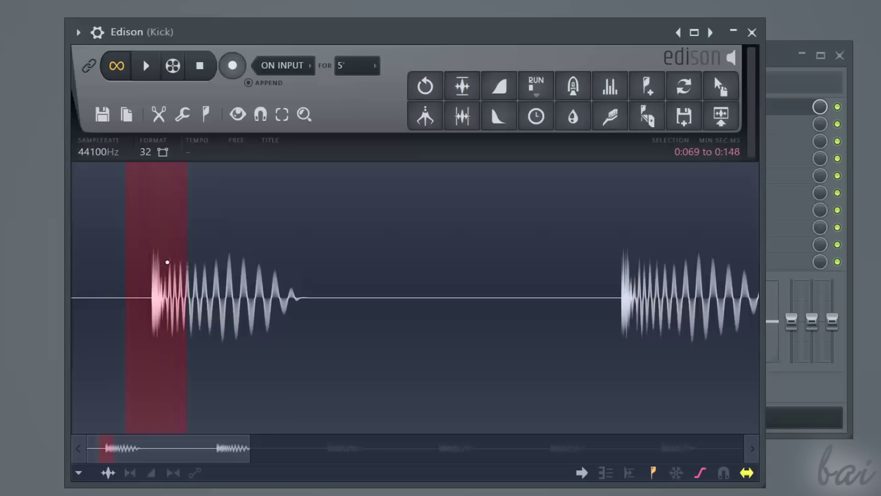
{"action": "right_click", "coordinate": [174, 293]}
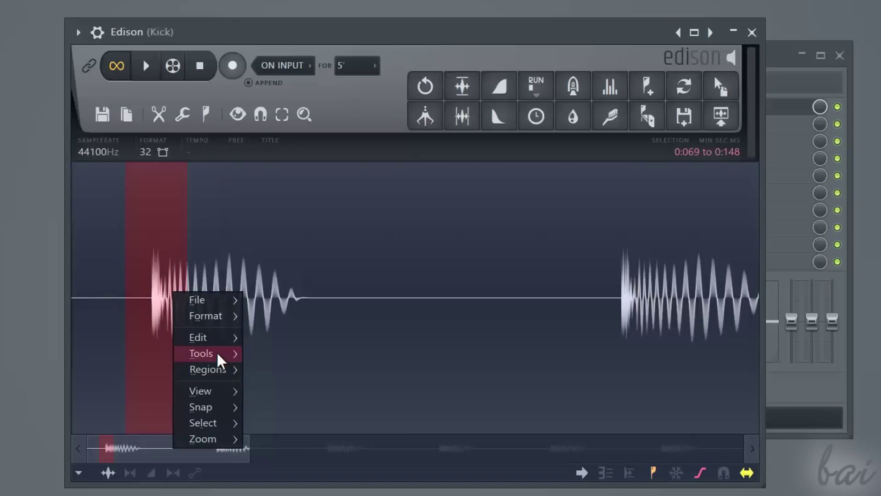
{"action": "mouse_move", "coordinate": [220, 338]}
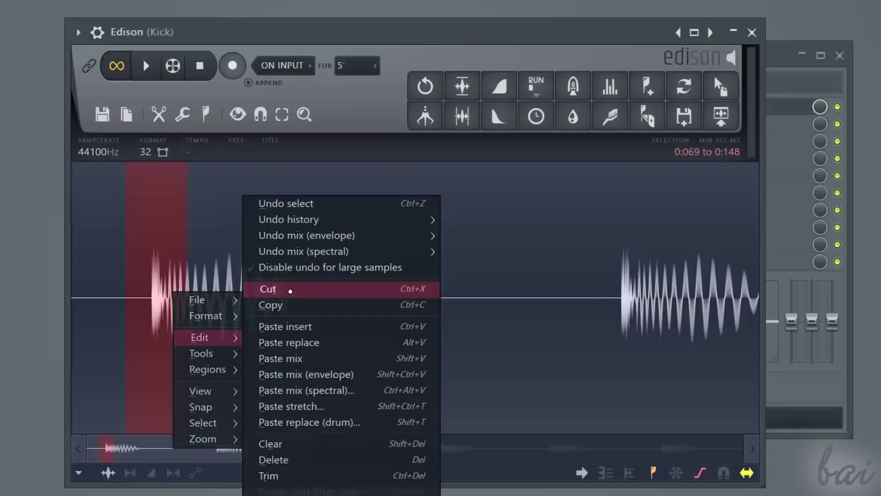
{"action": "left_click", "coordinate": [291, 294]}
{"action": "key", "text": "space"}
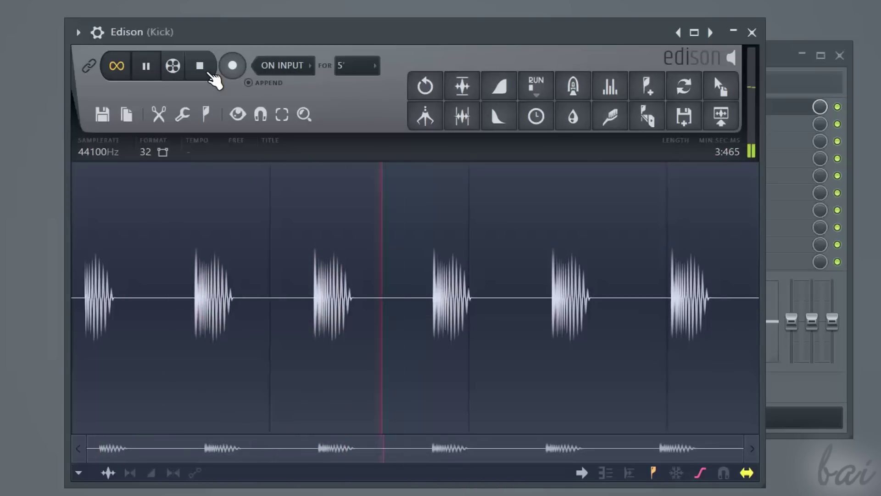
{"action": "left_click", "coordinate": [202, 68]}
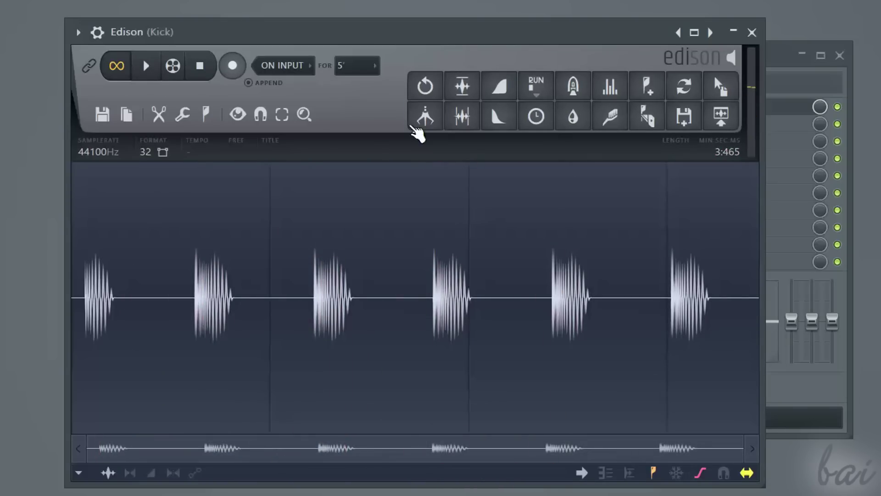
Undo the cut of the first kick hit's start in Edison.
{"action": "left_click", "coordinate": [425, 89]}
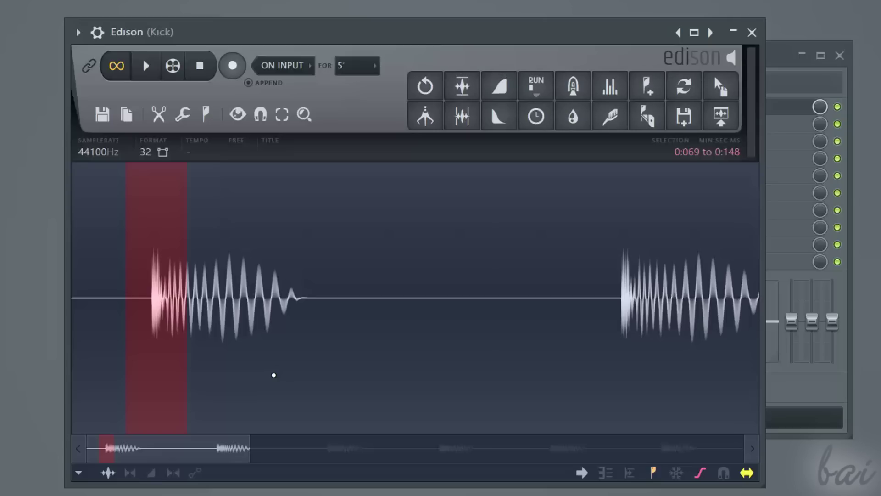
{"action": "left_click", "coordinate": [418, 94]}
{"action": "left_click", "coordinate": [422, 91]}
{"action": "left_click", "coordinate": [421, 90]}
{"action": "left_click", "coordinate": [420, 88]}
Open the save dialog for the Edison sample as a Microsoft wave file and close it without saving.
{"action": "left_click", "coordinate": [102, 116]}
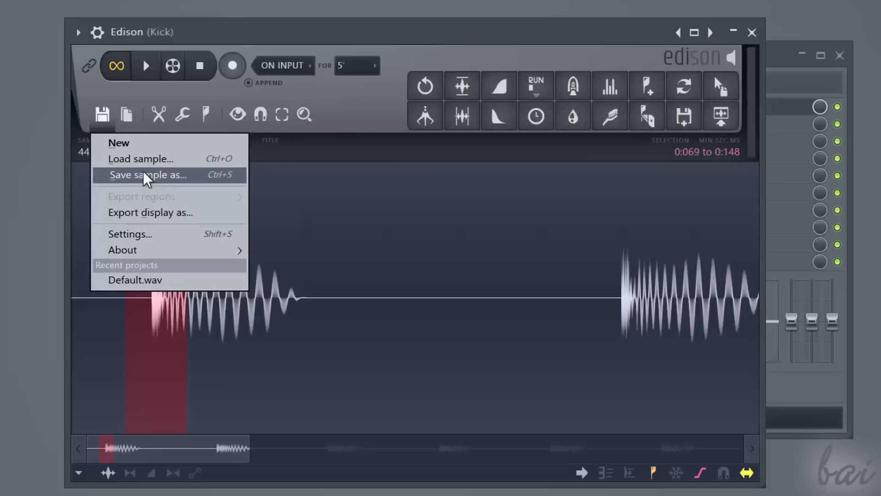
{"action": "left_click", "coordinate": [158, 181]}
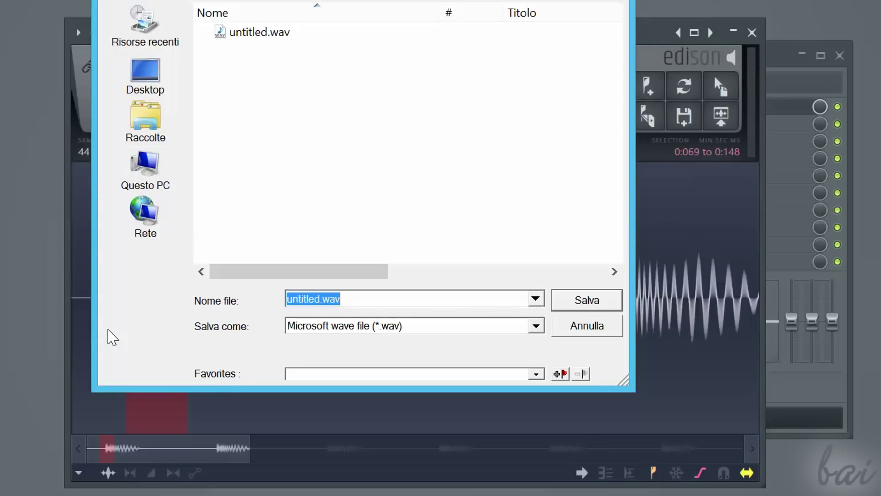
{"action": "key", "text": "Escape"}
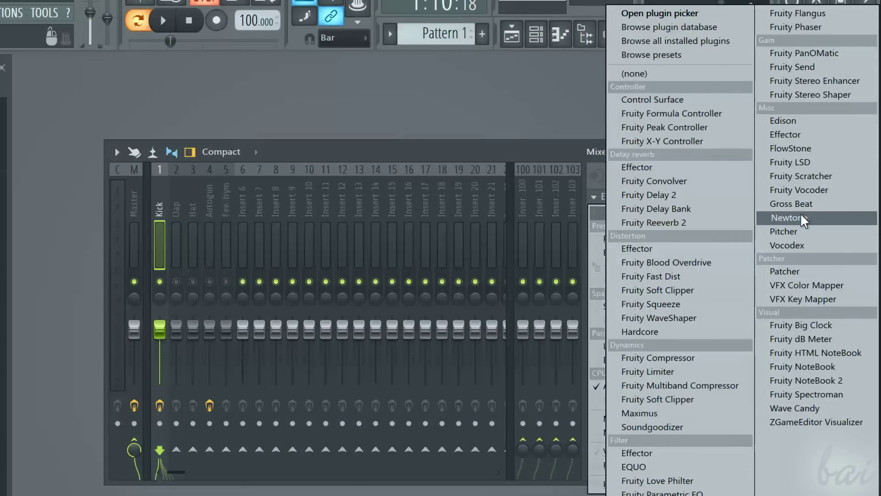
Load Newtone on the Kick track and load the sample Bassline12.wav into it.
{"action": "left_click", "coordinate": [801, 218]}
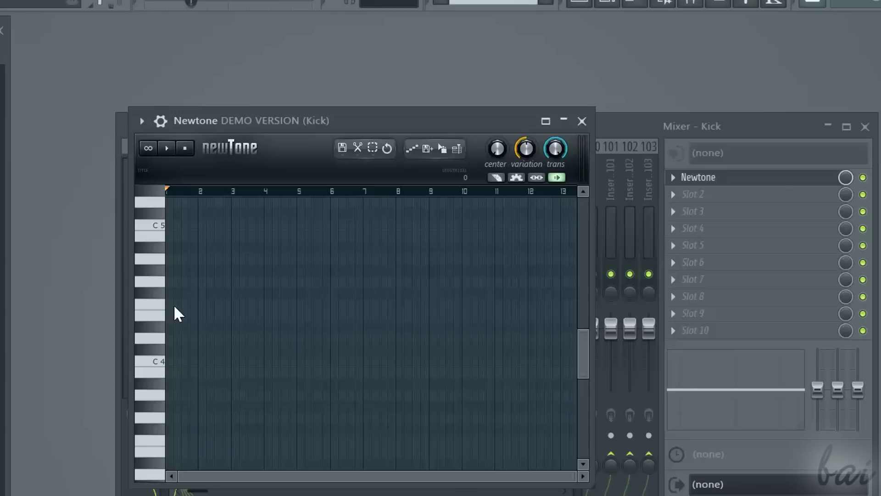
{"action": "left_click_drag", "start_coordinate": [590, 350], "coordinate": [579, 296]}
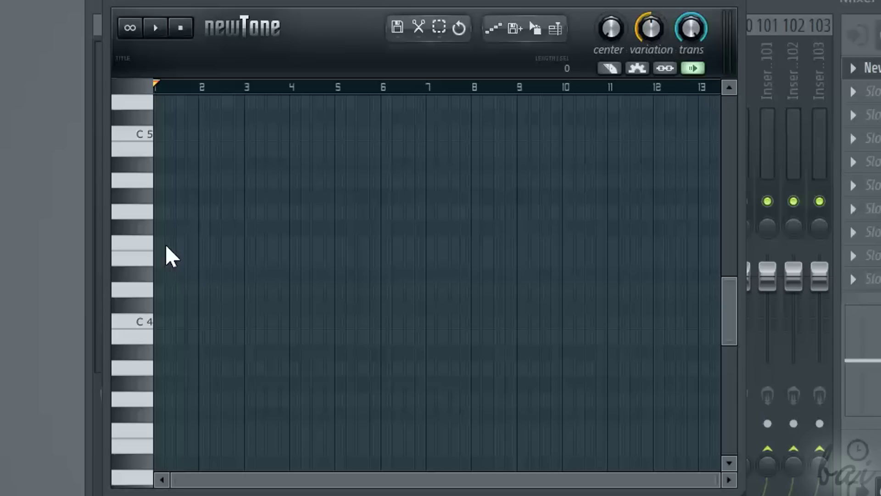
{"action": "left_click_drag", "start_coordinate": [733, 314], "coordinate": [724, 234]}
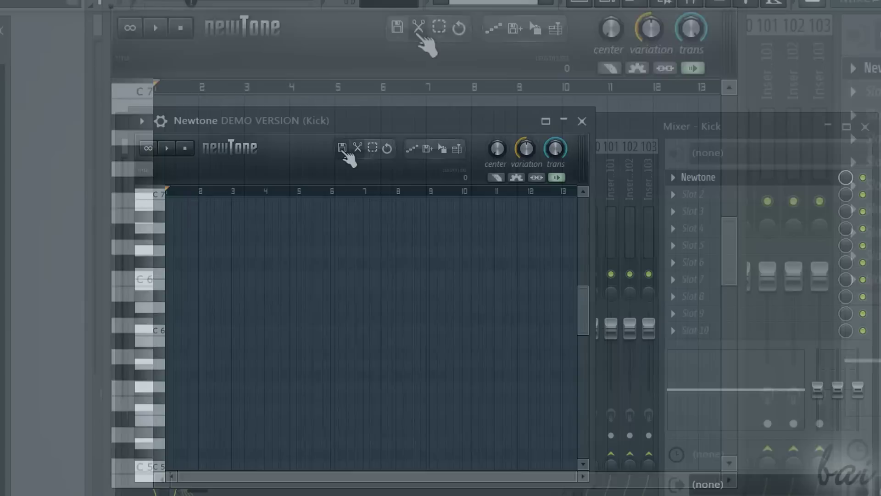
{"action": "left_click", "coordinate": [398, 26]}
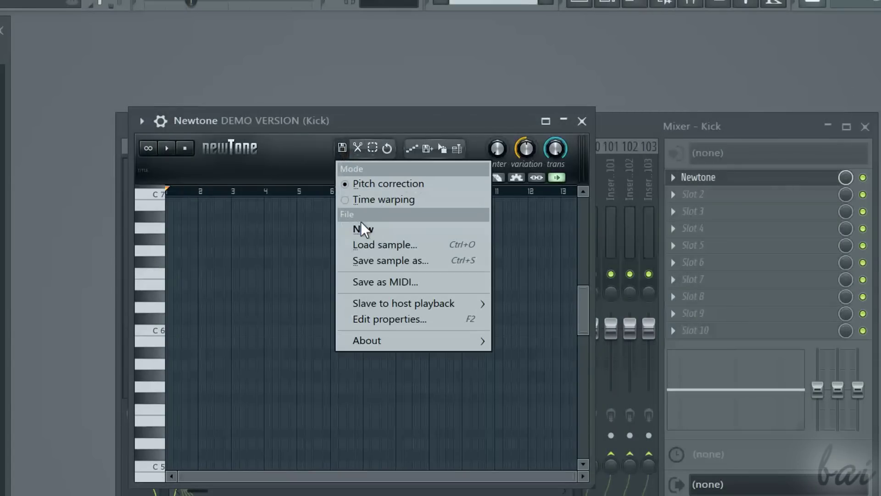
{"action": "left_click", "coordinate": [379, 244]}
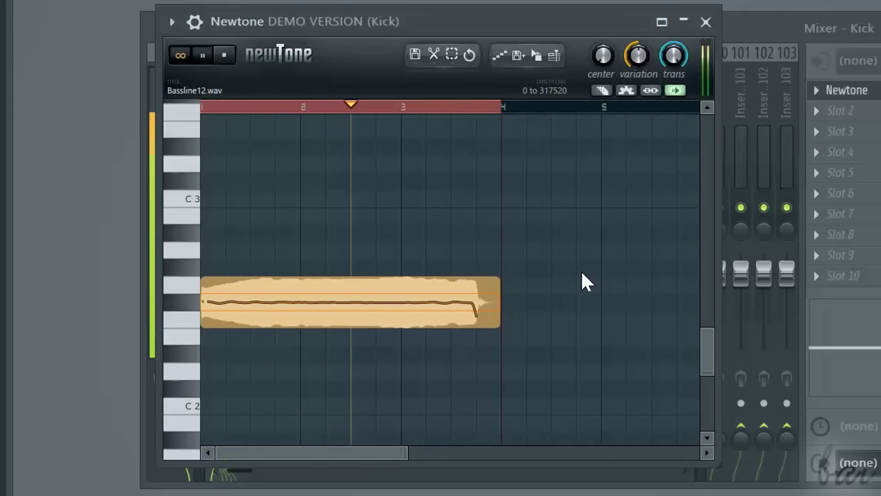
Raise the pitch of the Bassline12.wav note to C5 in Newtone.
{"action": "scroll", "coordinate": [690, 352], "scroll_direction": "up", "scroll_amount": 3}
{"action": "left_click_drag", "start_coordinate": [418, 392], "coordinate": [567, 301]}
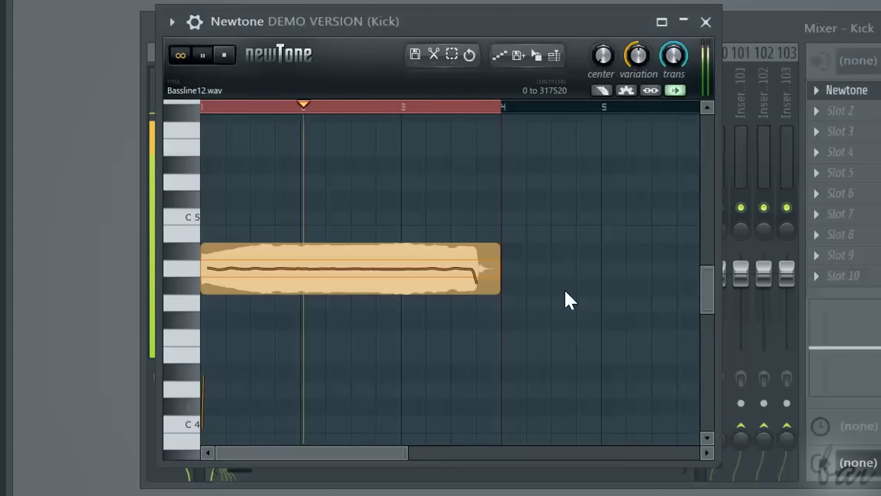
{"action": "left_click_drag", "start_coordinate": [496, 268], "coordinate": [500, 234]}
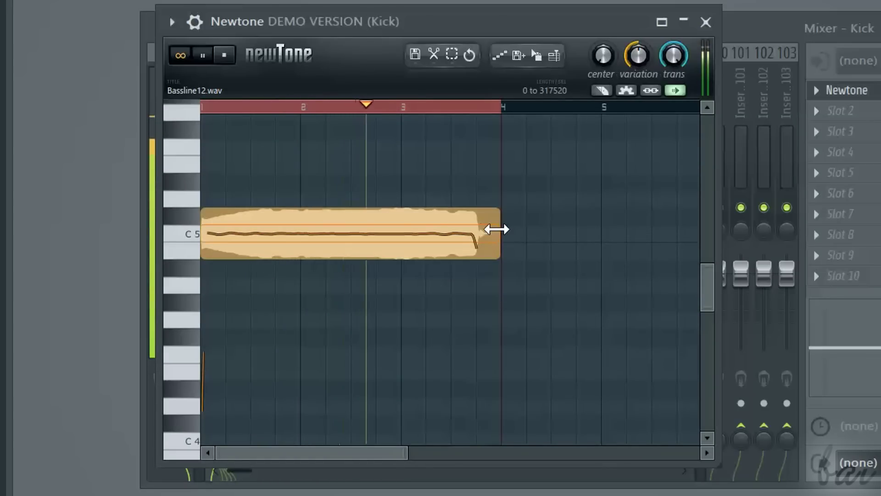
Shorten the bassline note to end just before bar 2, stretch it out to about bar 15, and stop playback.
{"action": "left_click_drag", "start_coordinate": [497, 229], "coordinate": [281, 232]}
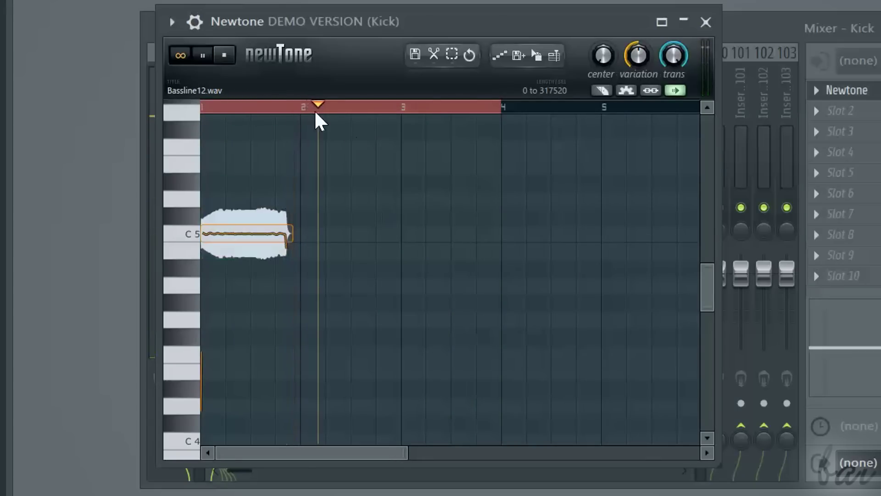
{"action": "left_click", "coordinate": [300, 107]}
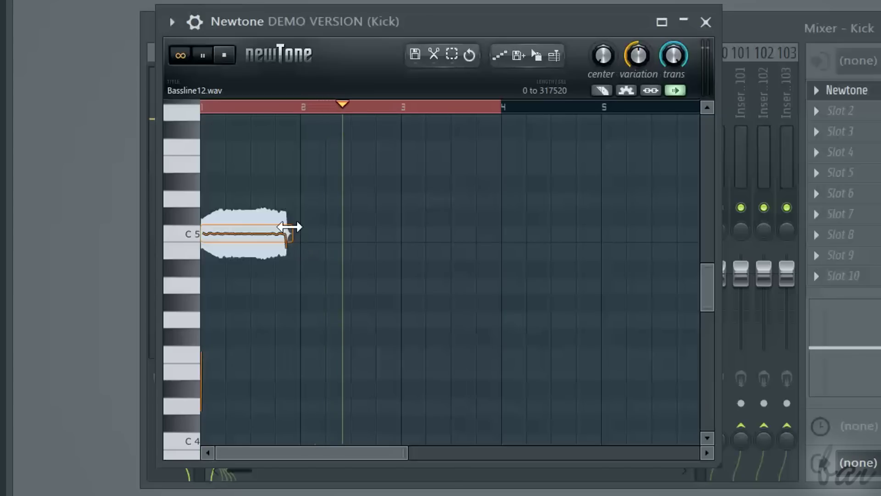
{"action": "left_click_drag", "start_coordinate": [290, 232], "coordinate": [810, 251]}
{"action": "left_click_drag", "start_coordinate": [427, 453], "coordinate": [546, 463]}
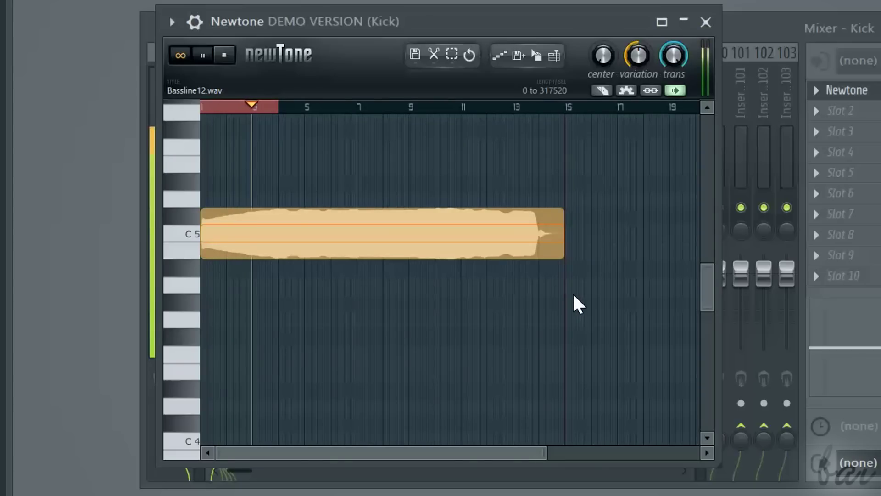
{"action": "key", "text": "space"}
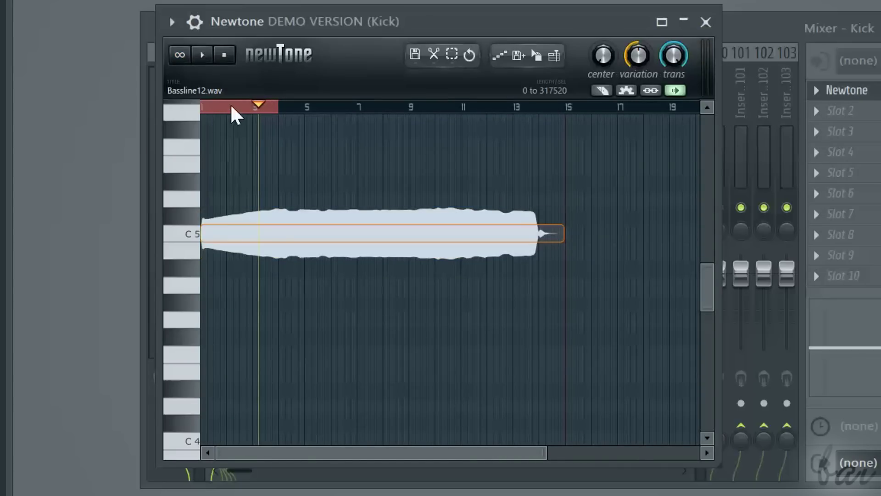
{"action": "left_click", "coordinate": [410, 61]}
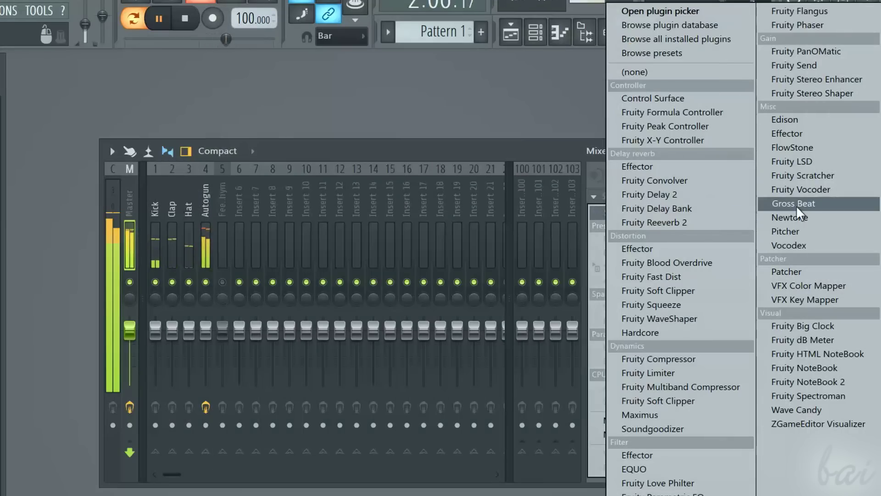
Load Gross Beat on the Master track and lower the first point of its time envelope to about -3.2.
{"action": "left_click", "coordinate": [797, 205]}
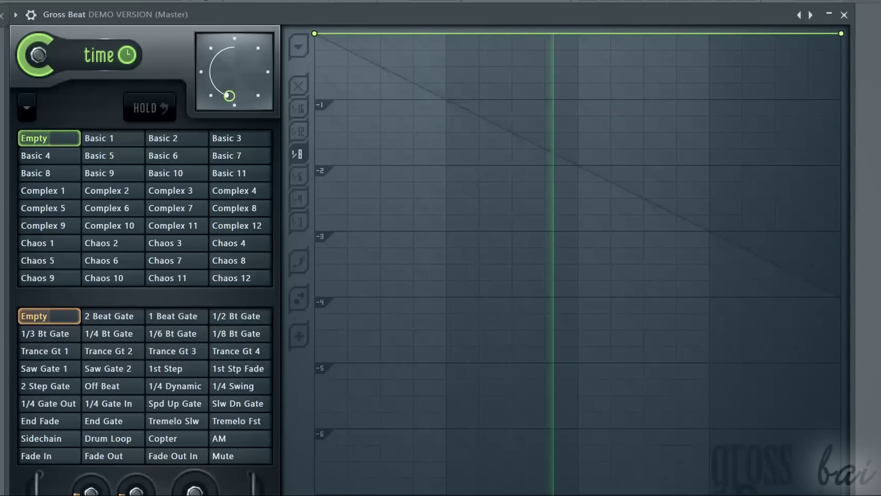
{"action": "left_click_drag", "start_coordinate": [317, 34], "coordinate": [344, 251]}
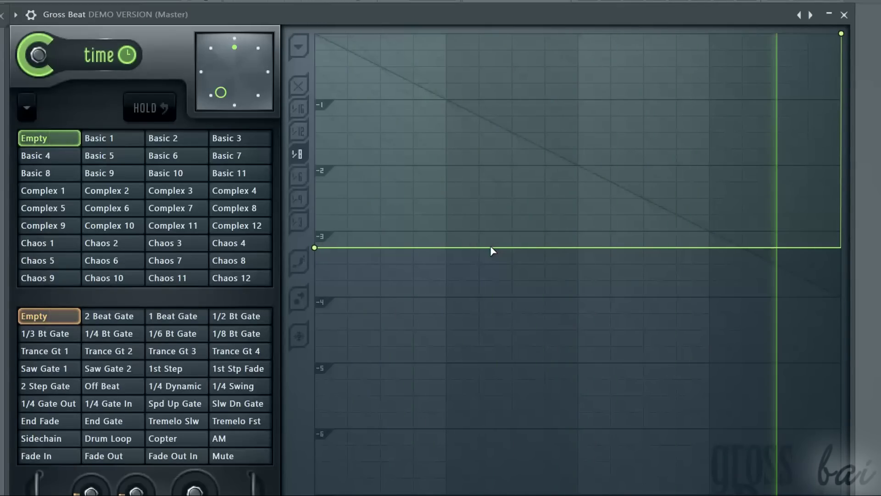
Add a time envelope point just before the middle at about -2.6 and set its mode to Single curve.
{"action": "left_click_drag", "start_coordinate": [500, 250], "coordinate": [549, 209]}
{"action": "right_click", "coordinate": [546, 207]}
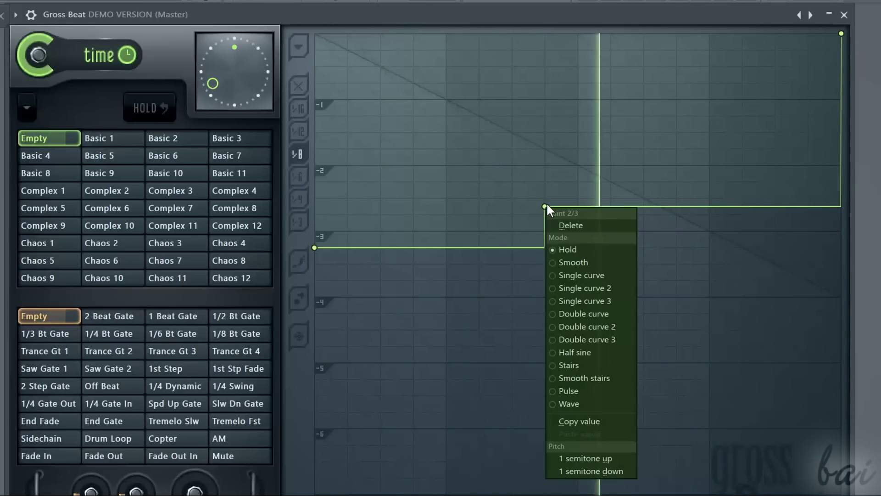
{"action": "left_click", "coordinate": [572, 274]}
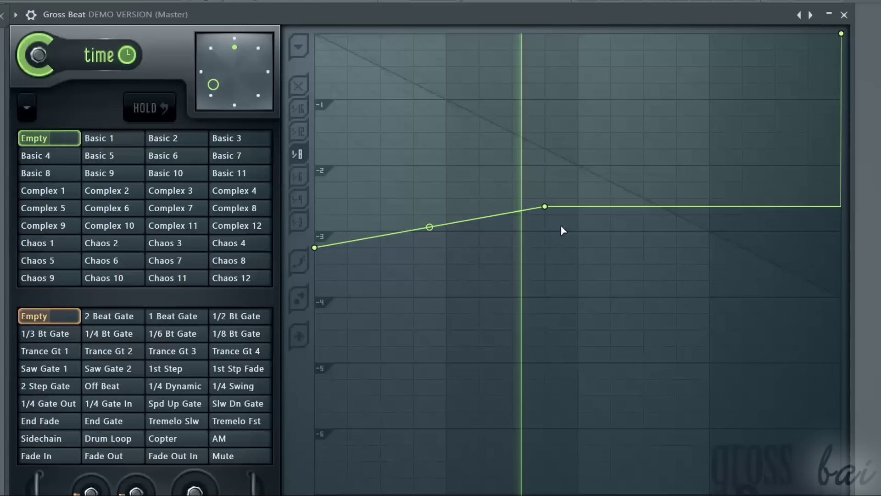
Move the added envelope point to the end of the time envelope and lower it to about -5.5.
{"action": "left_click_drag", "start_coordinate": [546, 207], "coordinate": [825, 224]}
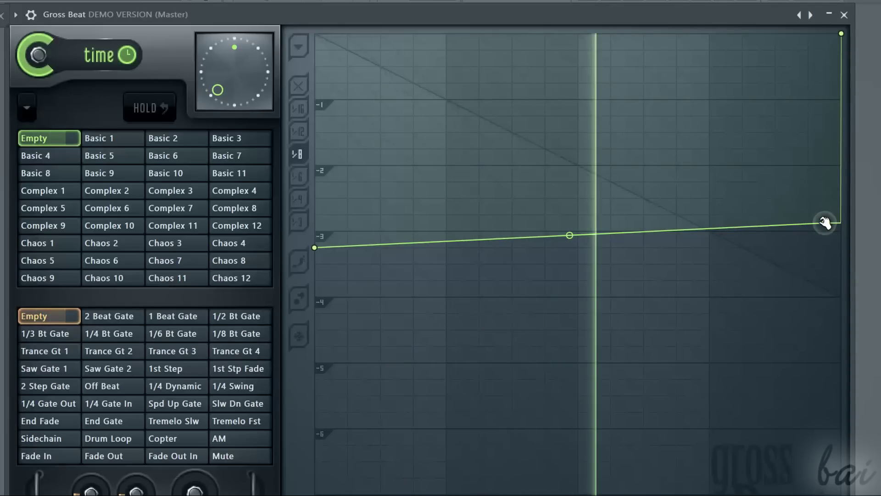
{"action": "left_click_drag", "start_coordinate": [826, 223], "coordinate": [843, 42]}
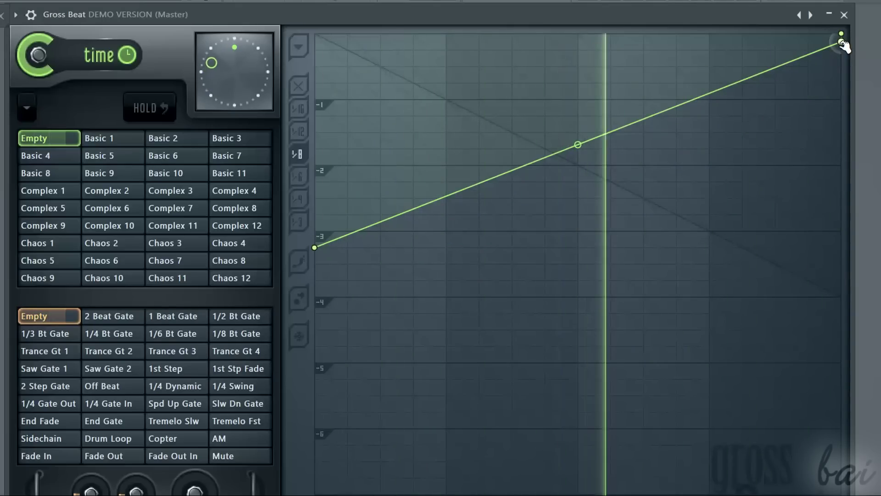
{"action": "left_click_drag", "start_coordinate": [843, 42], "coordinate": [861, 400]}
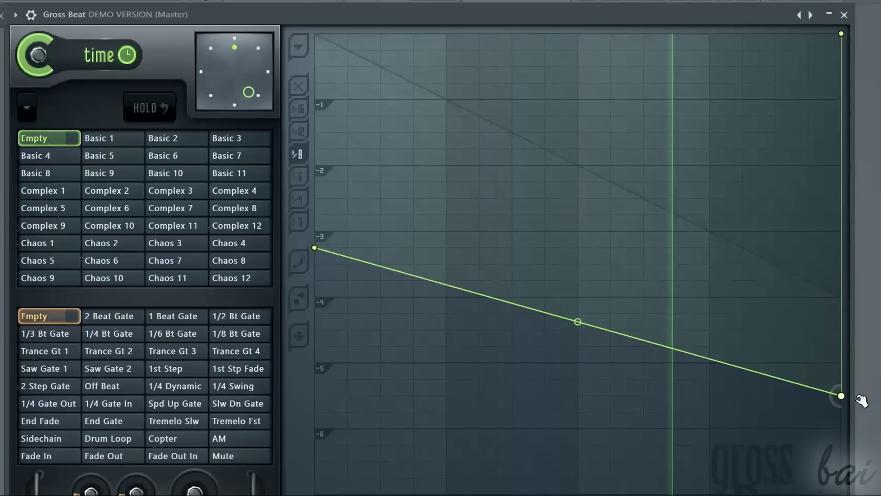